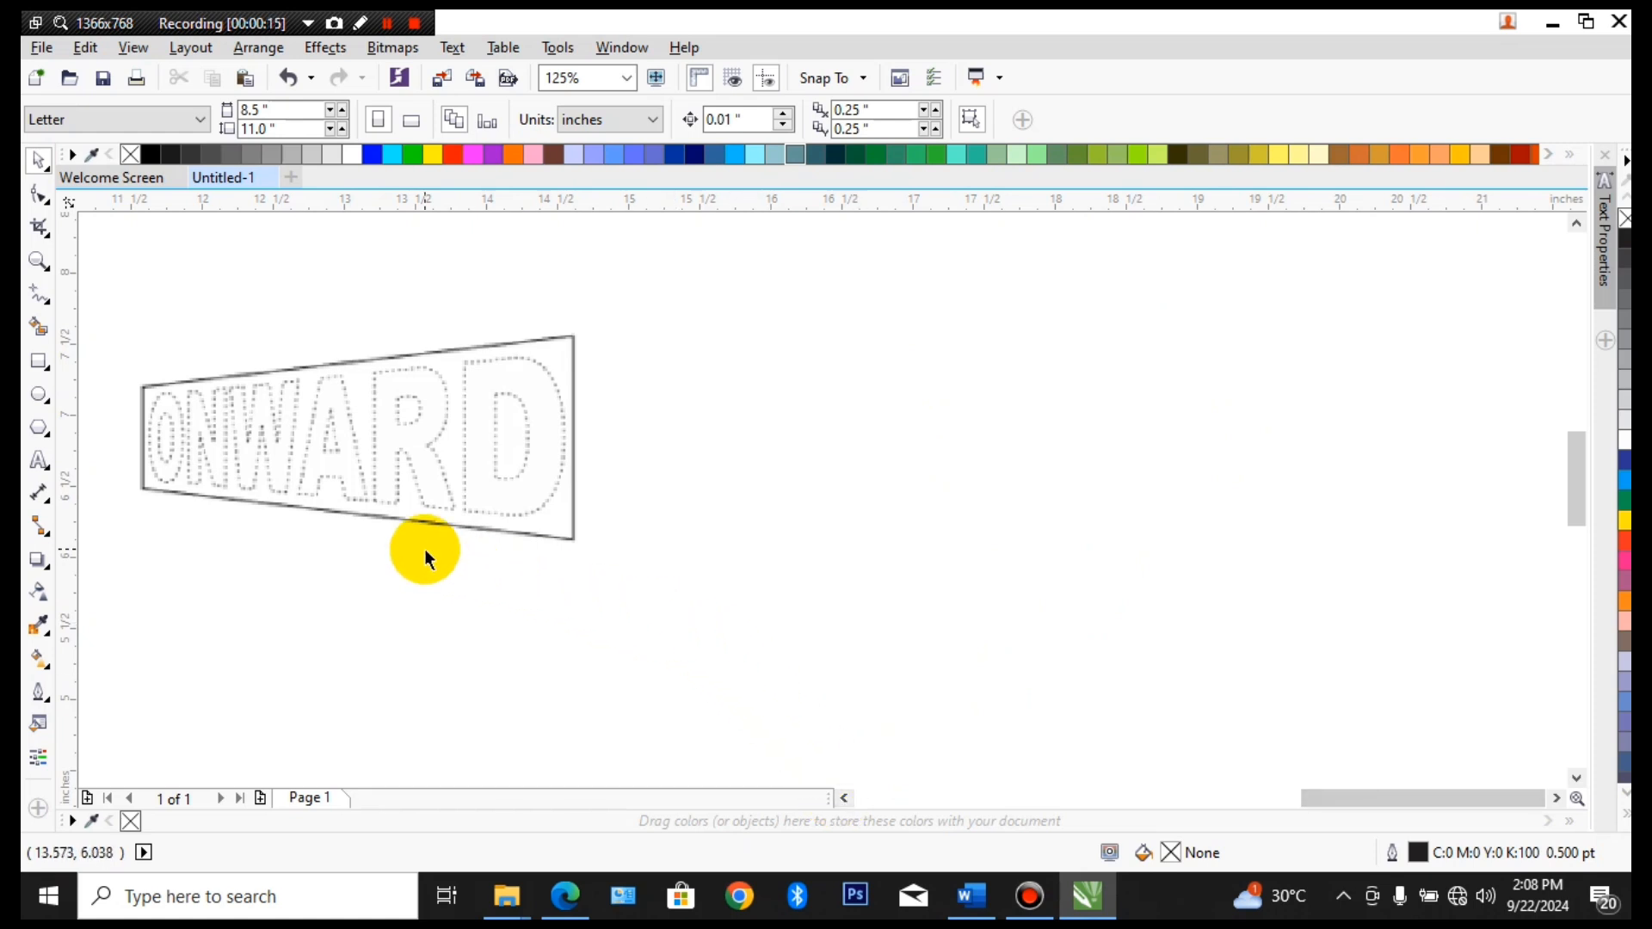
Add the artistic text "onward" in the empty area beside the dotted reference drawing
{"action": "left_click", "coordinate": [44, 462]}
{"action": "left_click", "coordinate": [749, 460]}
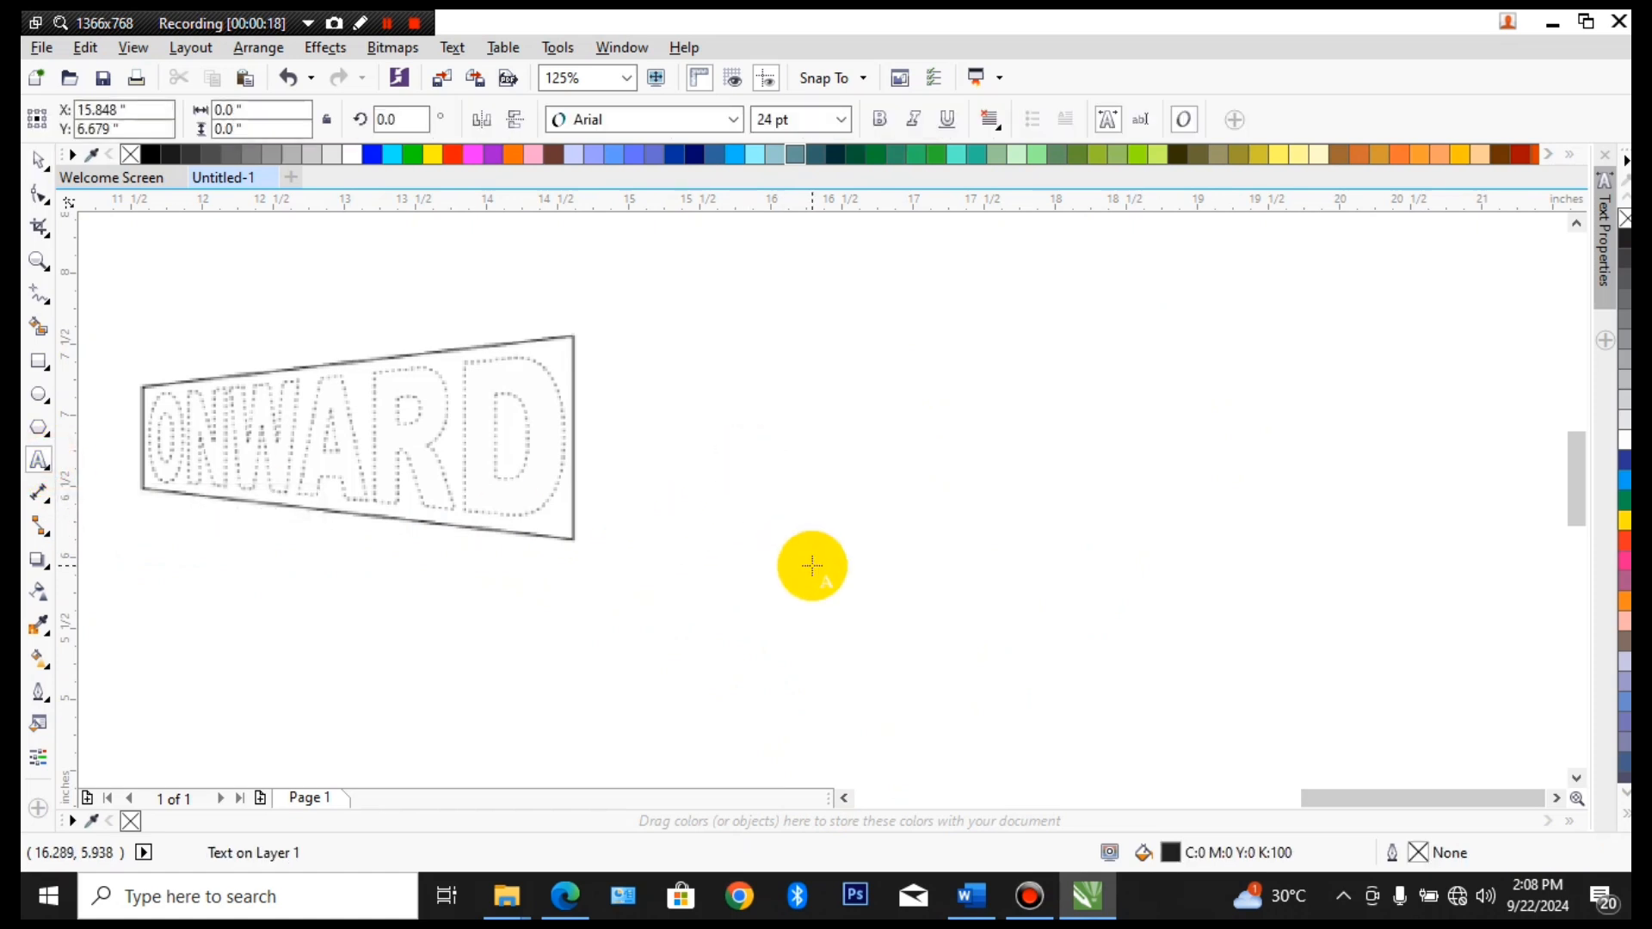
{"action": "type", "text": "onward"}
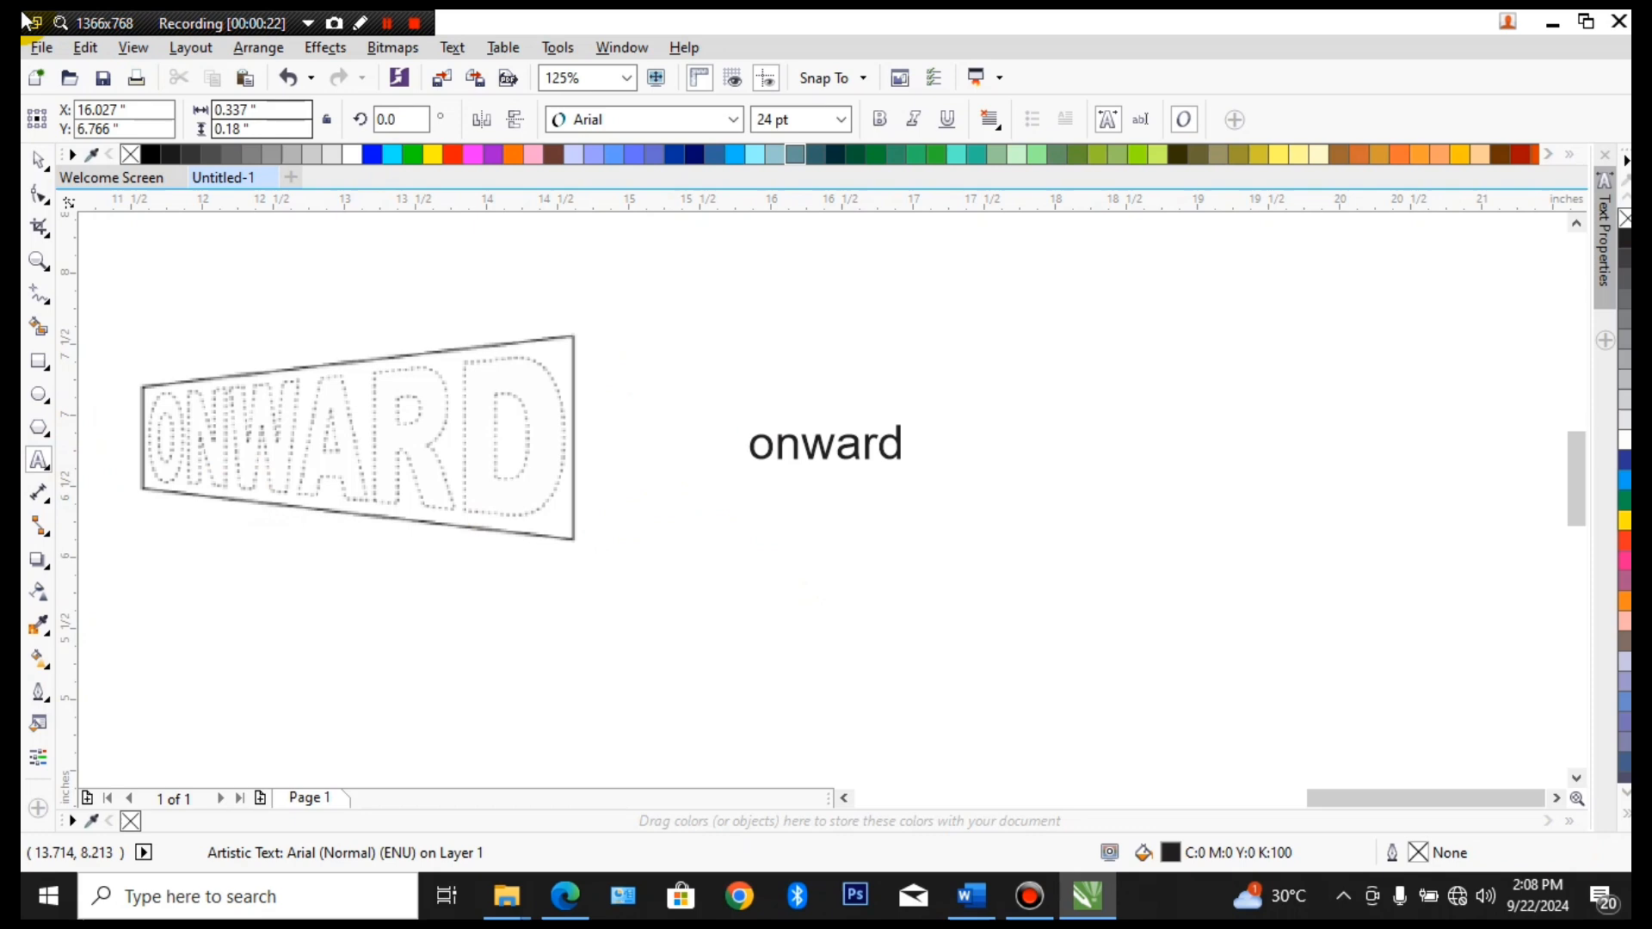
{"action": "left_click", "coordinate": [38, 160]}
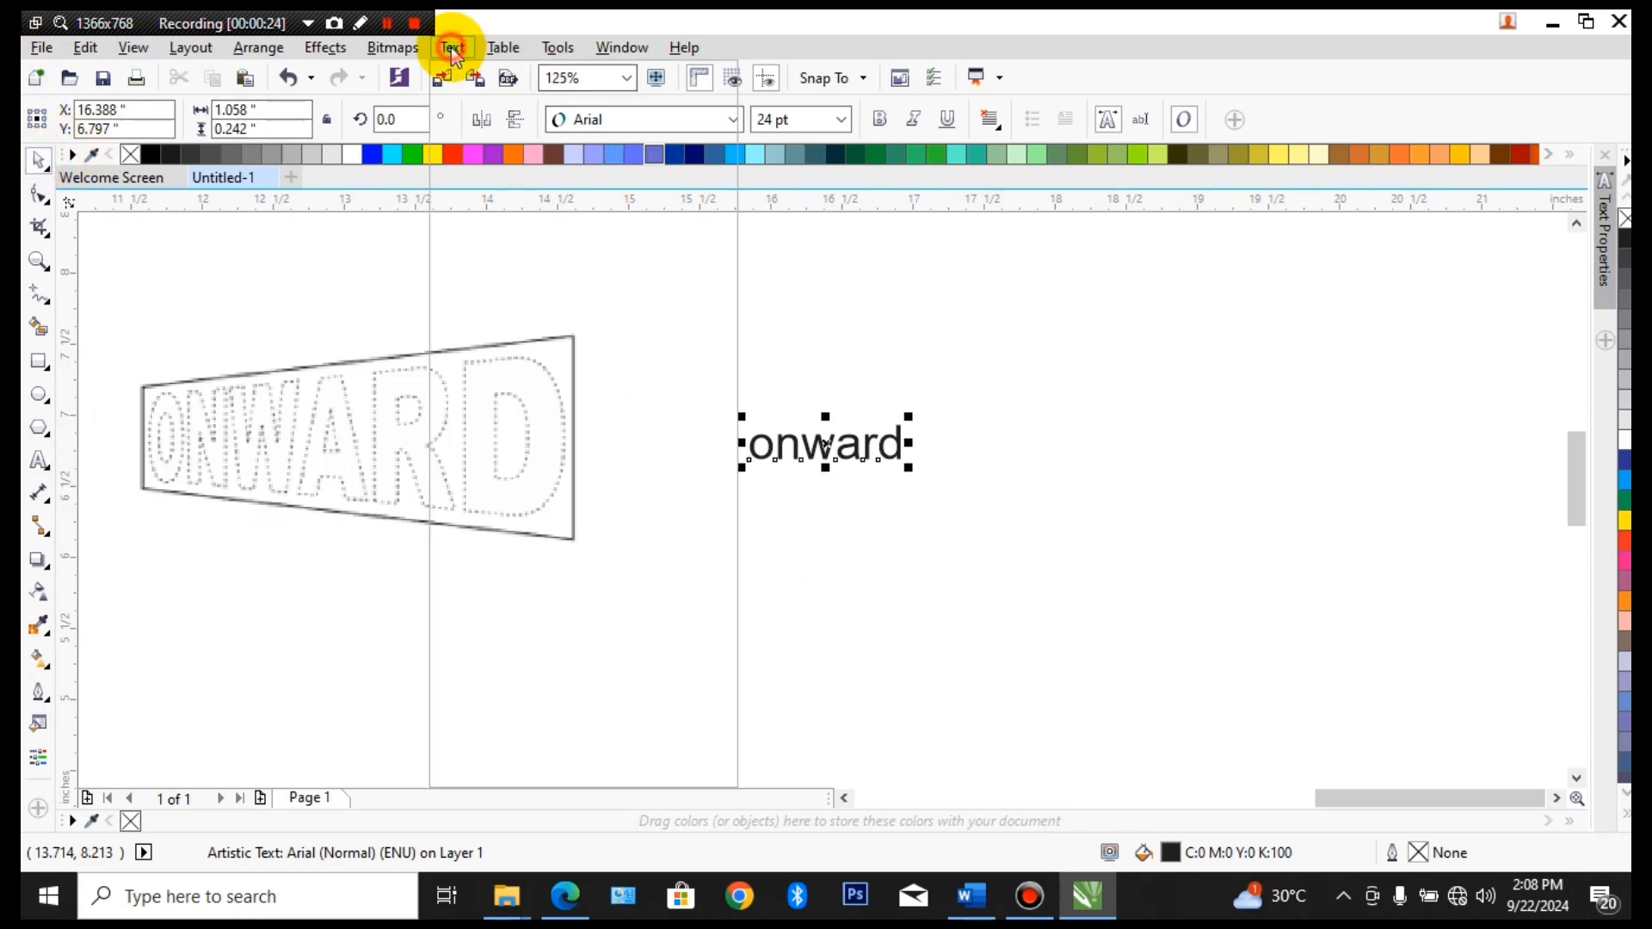
Change the case of the onward text to UPPERCASE
{"action": "left_click", "coordinate": [451, 47]}
{"action": "left_click", "coordinate": [539, 619]}
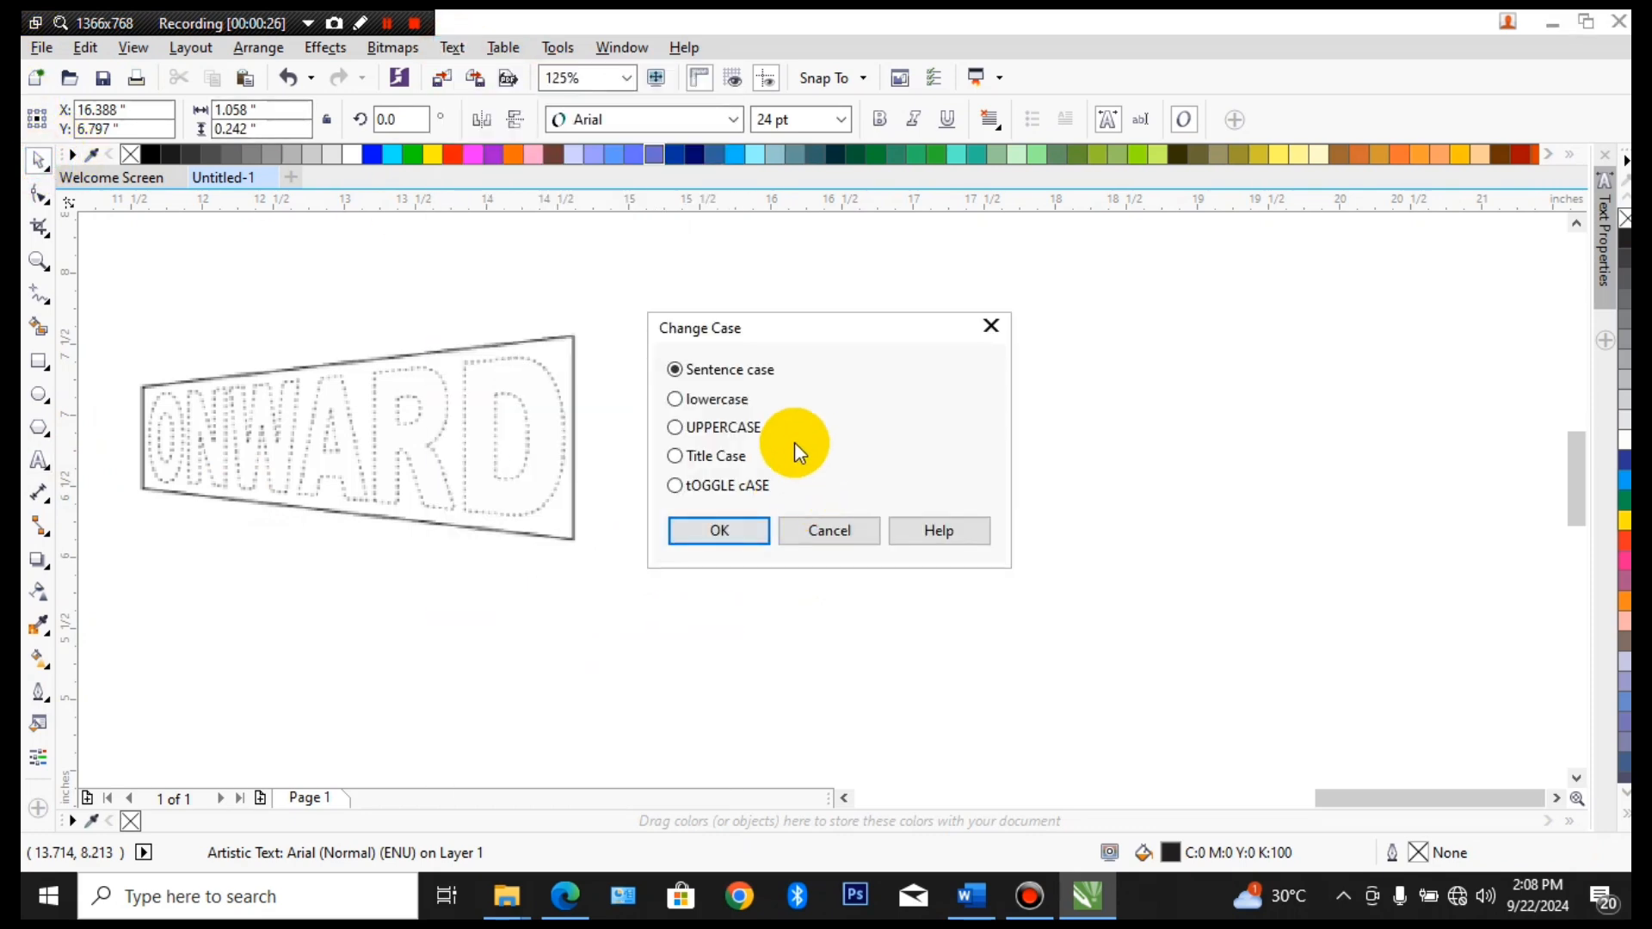
{"action": "left_click", "coordinate": [725, 424]}
{"action": "left_click", "coordinate": [721, 527]}
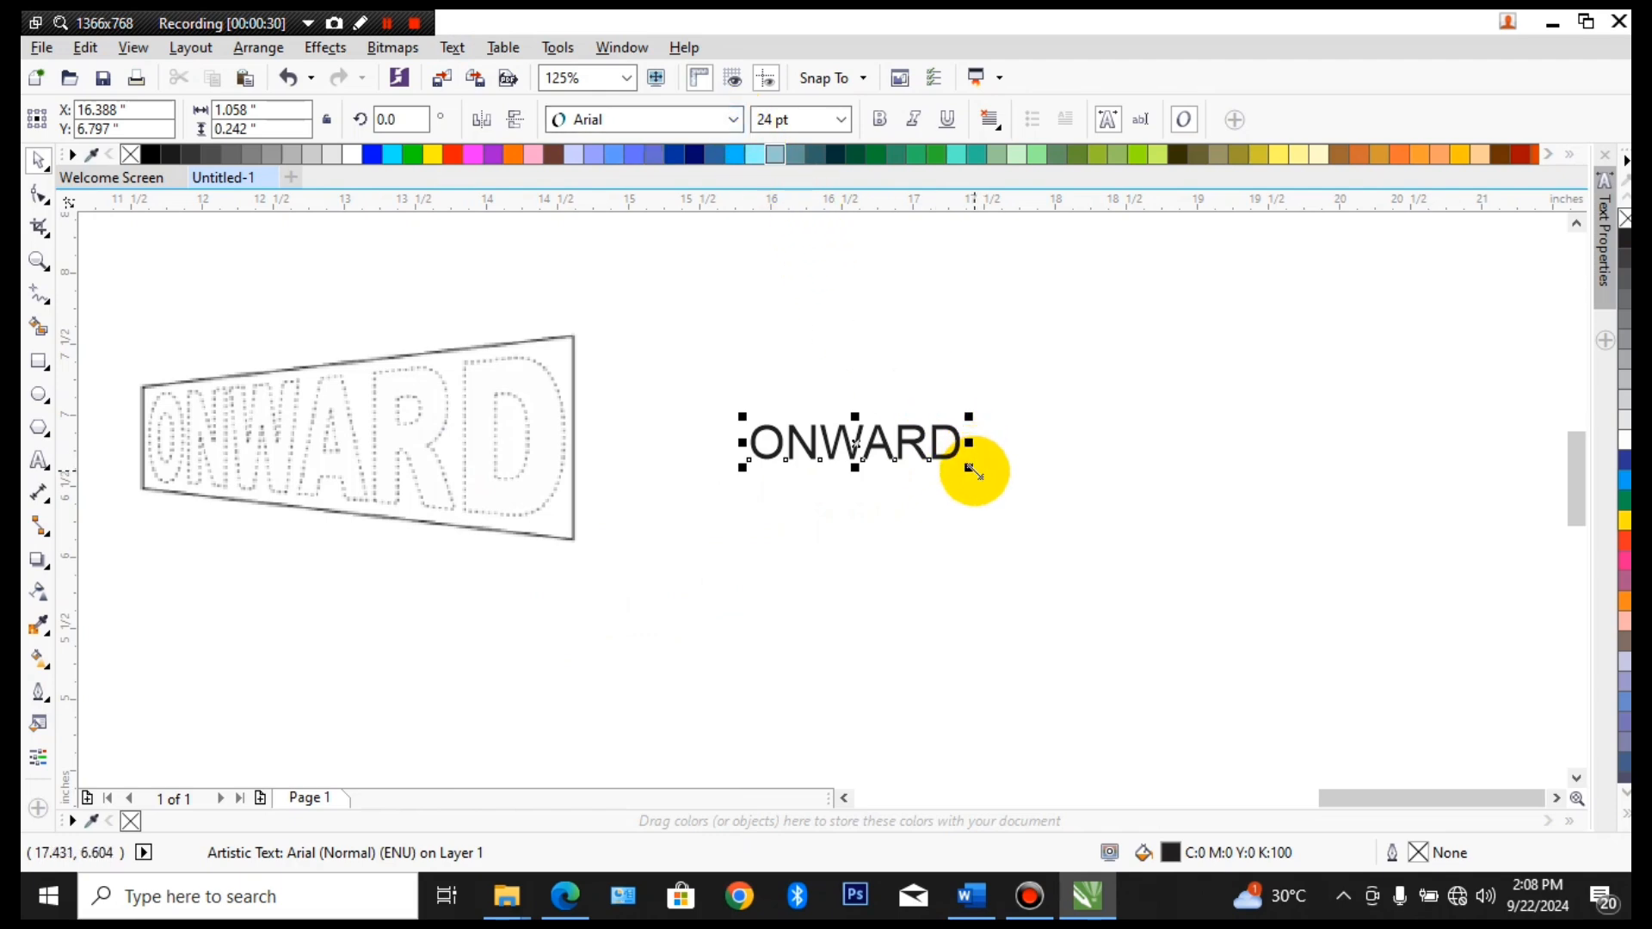
Enlarge the ONWARD text to about 69.3 pt, shift it slightly, and set its font to Franklin Gothic Heavy
{"action": "left_click_drag", "start_coordinate": [969, 466], "coordinate": [1359, 732]}
{"action": "left_click_drag", "start_coordinate": [1129, 490], "coordinate": [1098, 464]}
{"action": "left_click", "coordinate": [734, 120]}
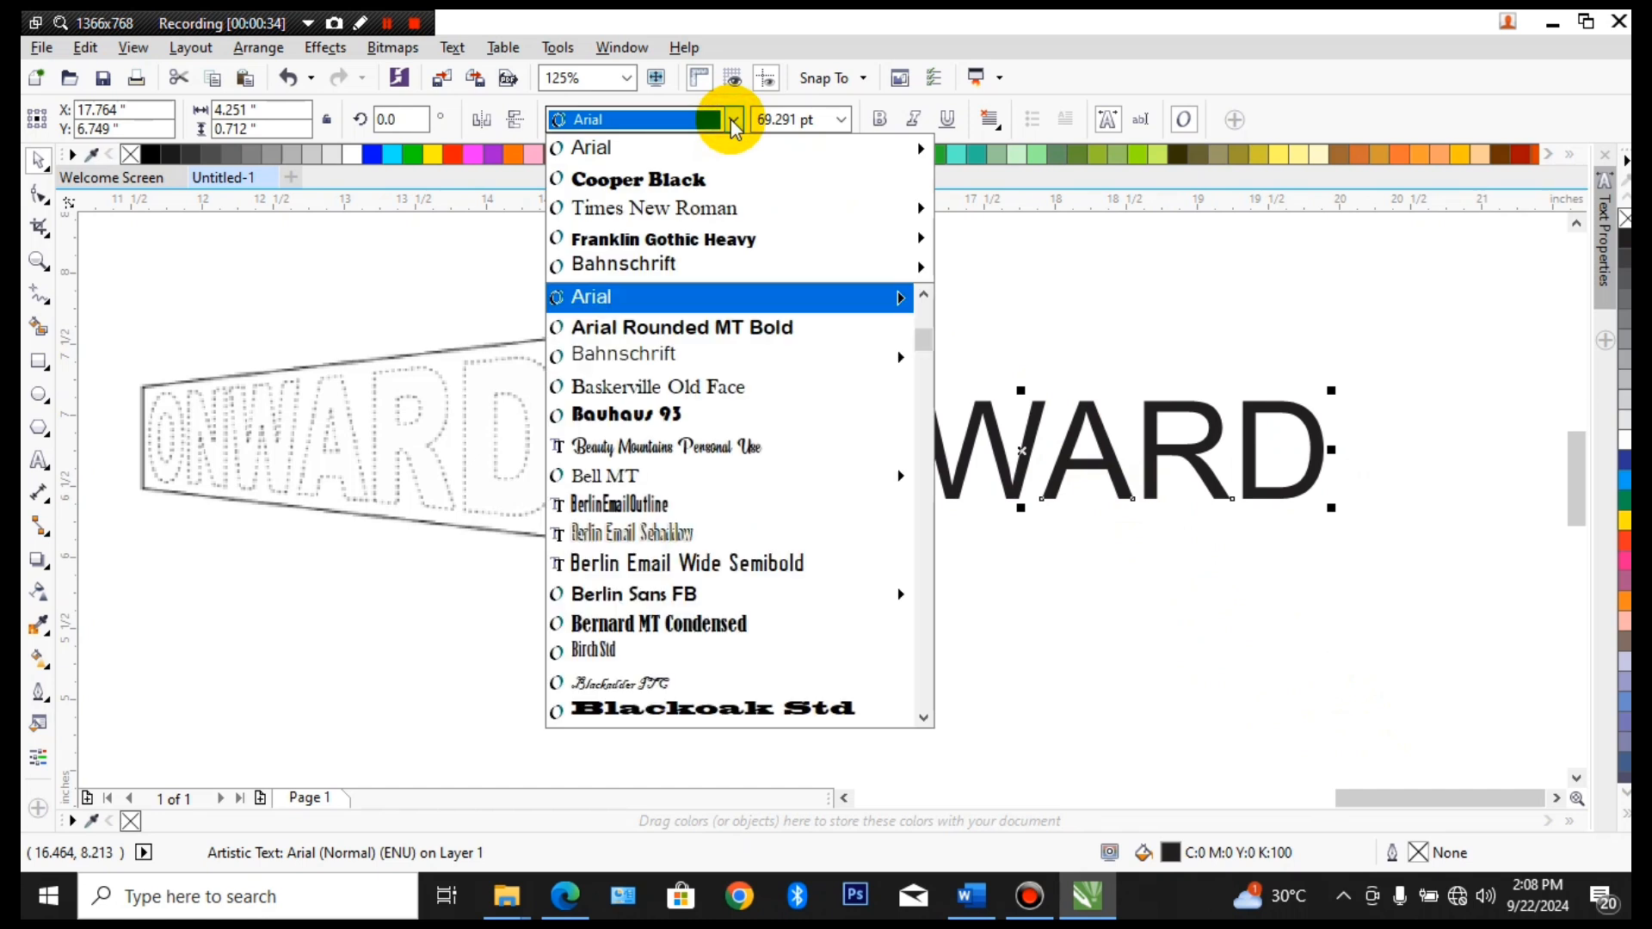
{"action": "mouse_move", "coordinate": [729, 239]}
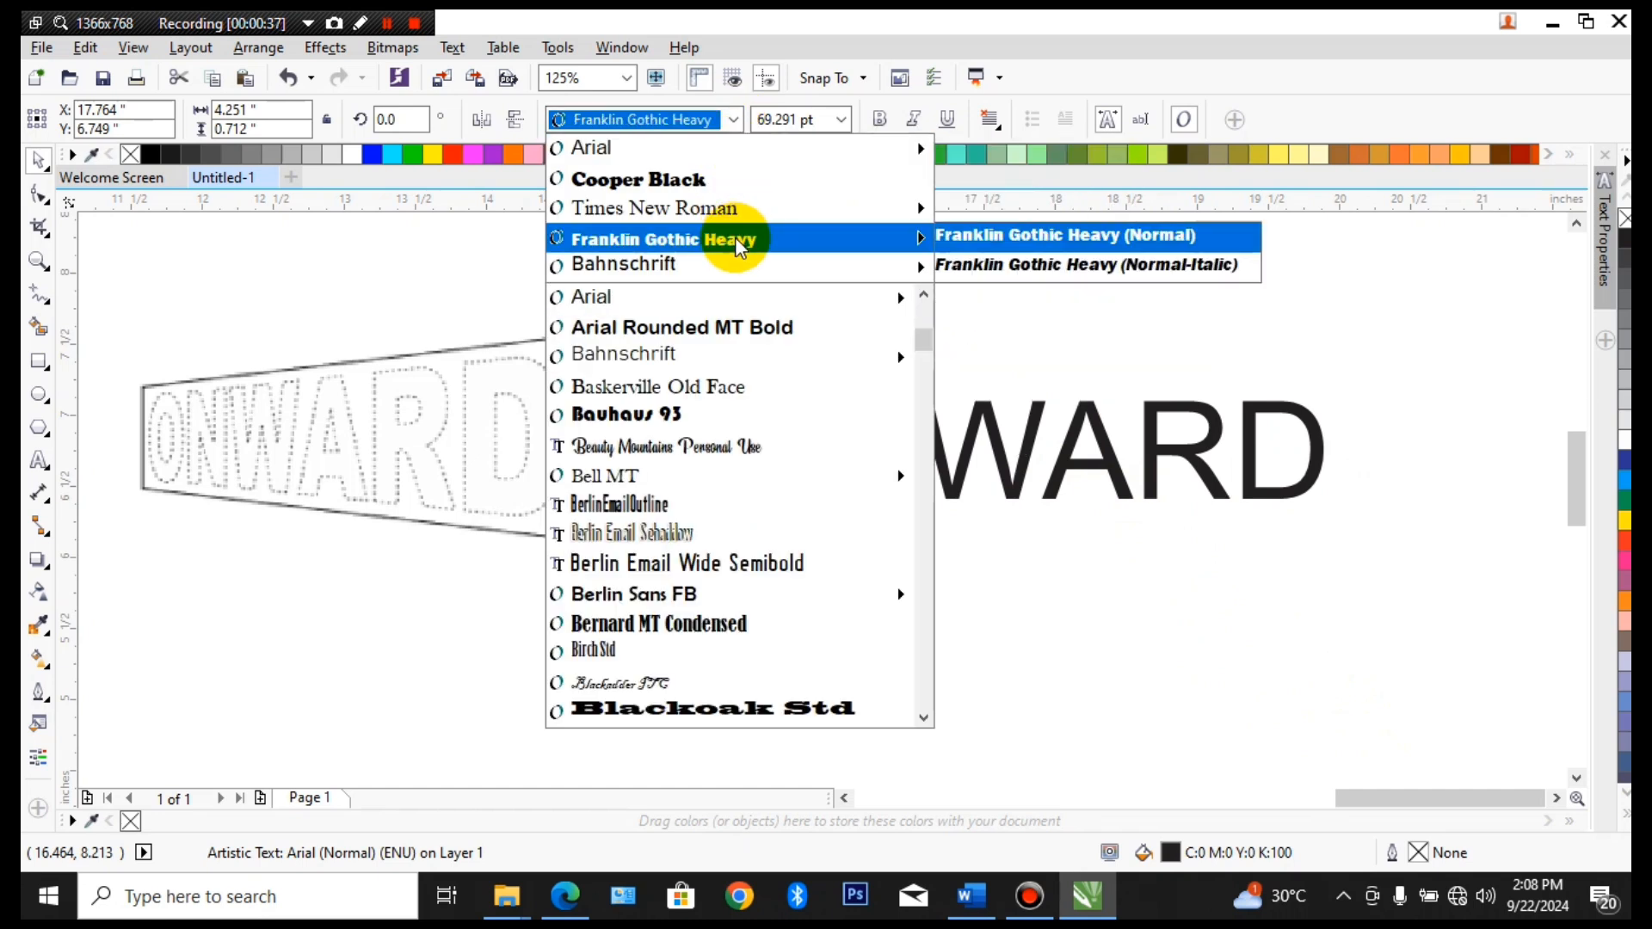
{"action": "left_click", "coordinate": [737, 246]}
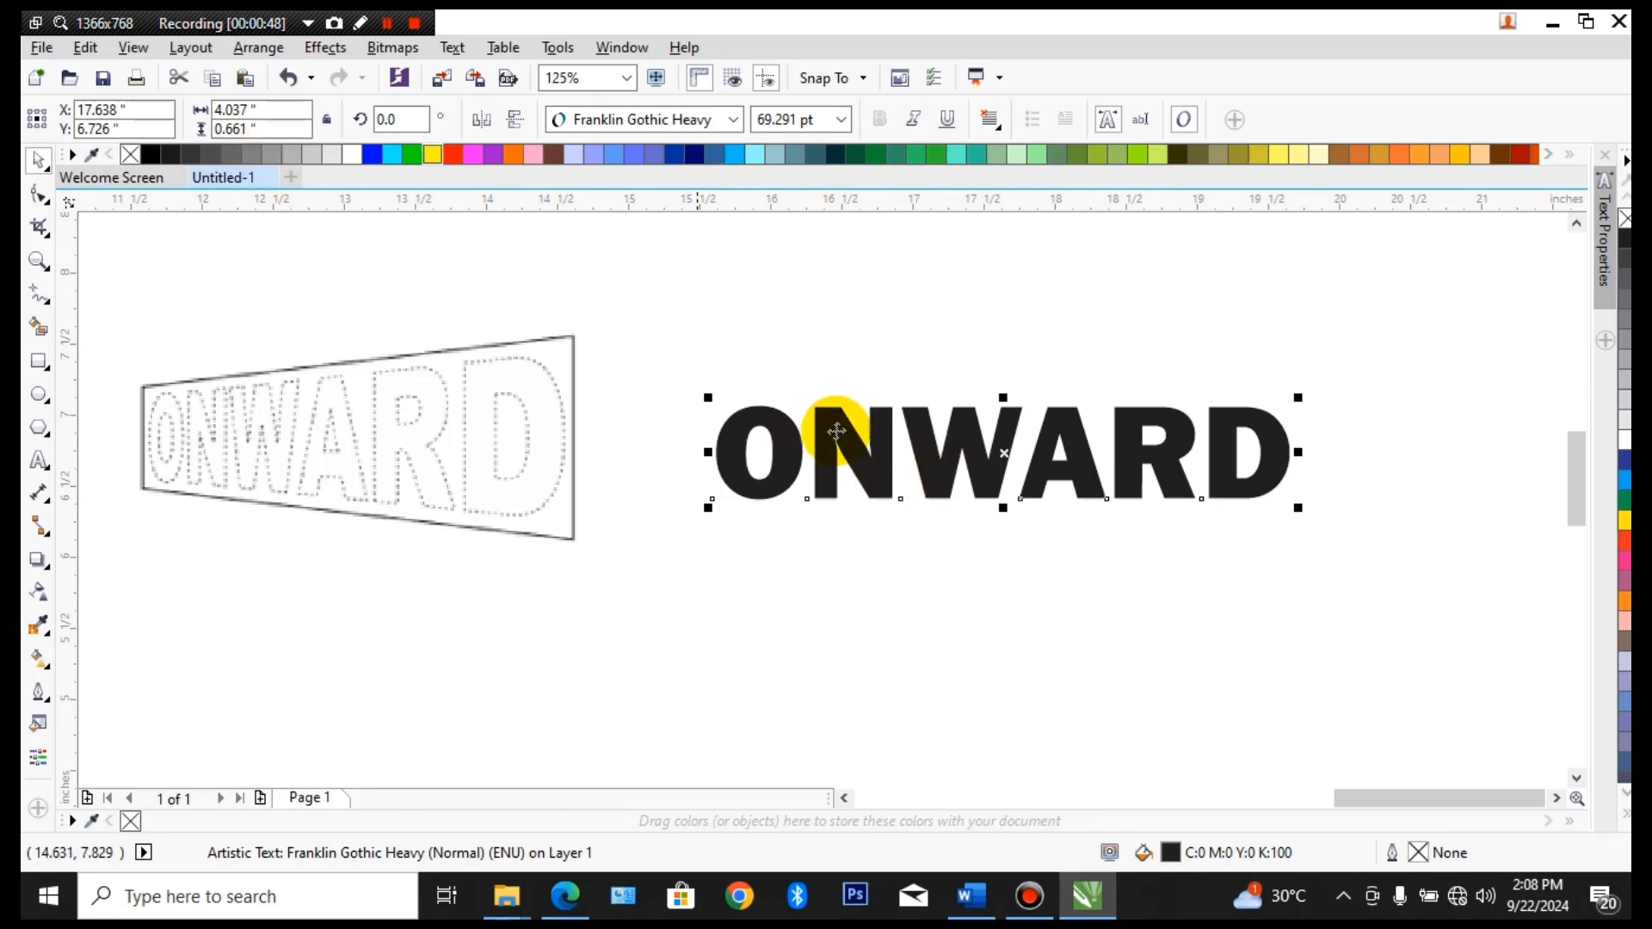
Add a perspective to ONWARD, raising the upper and lowering the lower corner beside the D until it is about 1.48 inches tall
{"action": "left_click", "coordinate": [338, 50]}
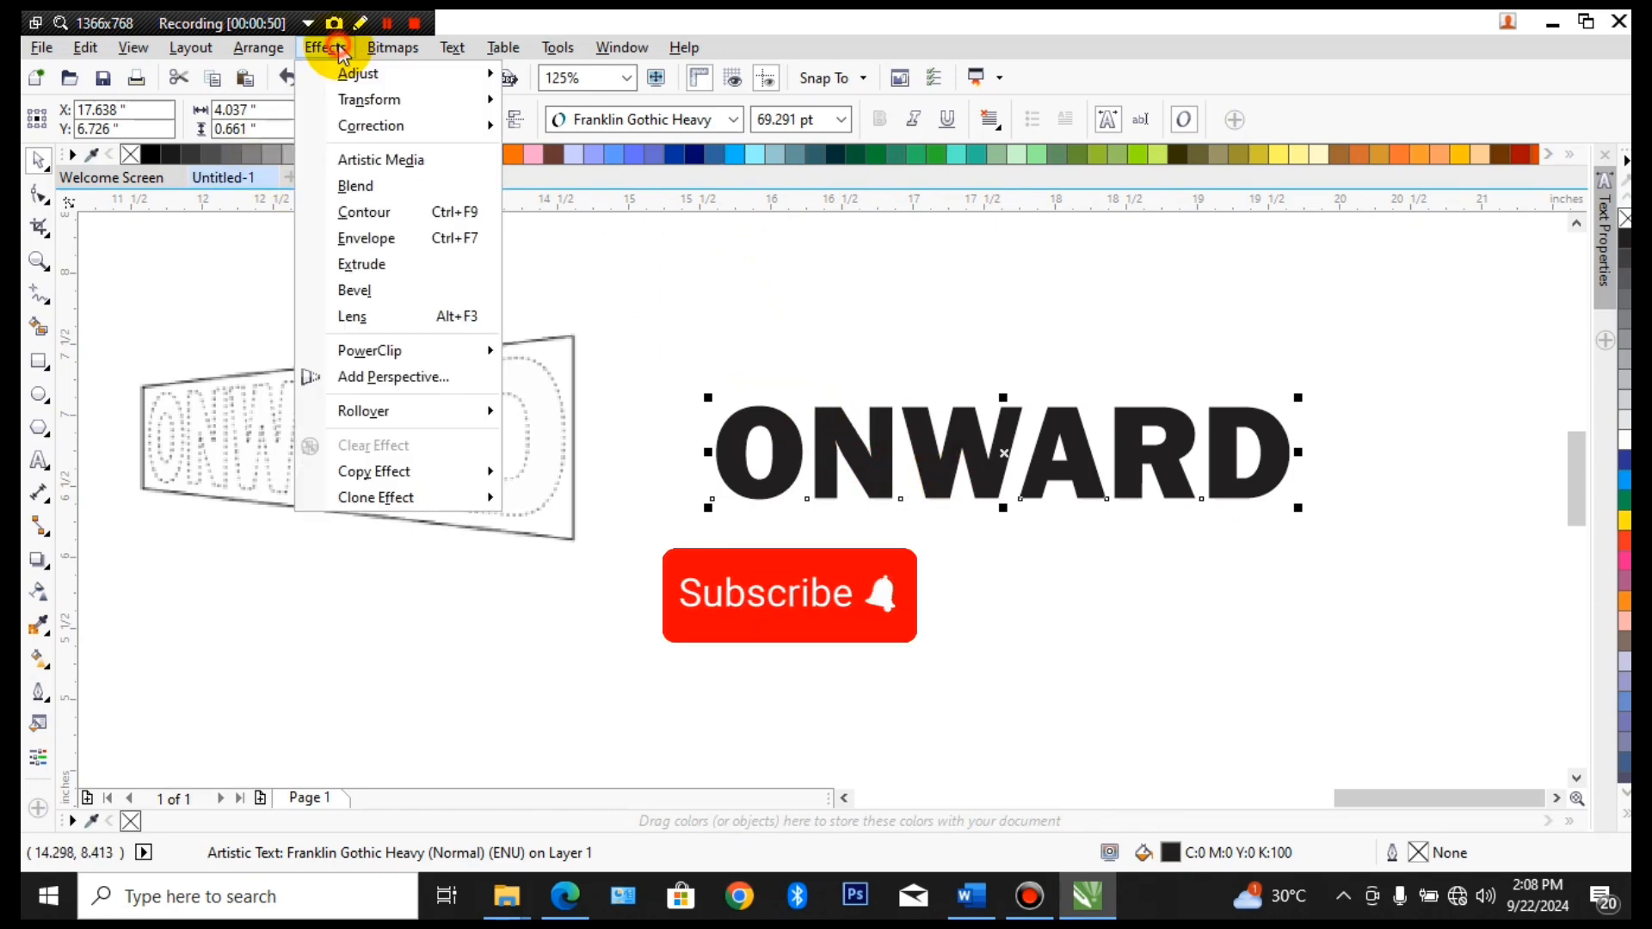
{"action": "left_click", "coordinate": [461, 379]}
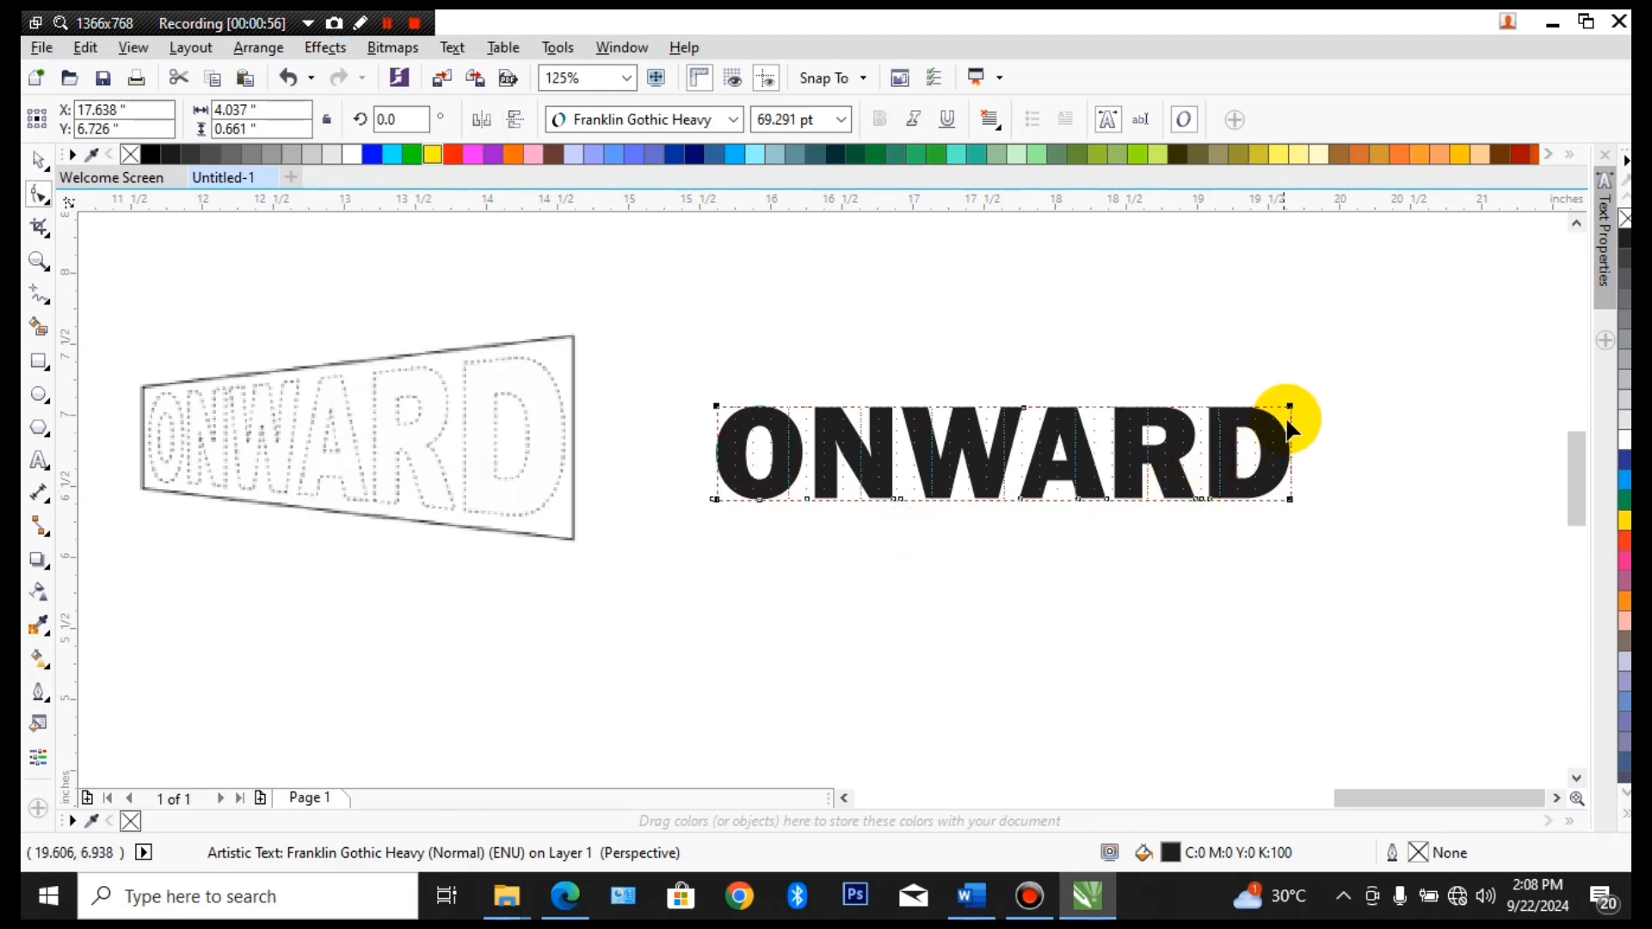
{"action": "left_click_drag", "start_coordinate": [1290, 405], "coordinate": [1292, 298]}
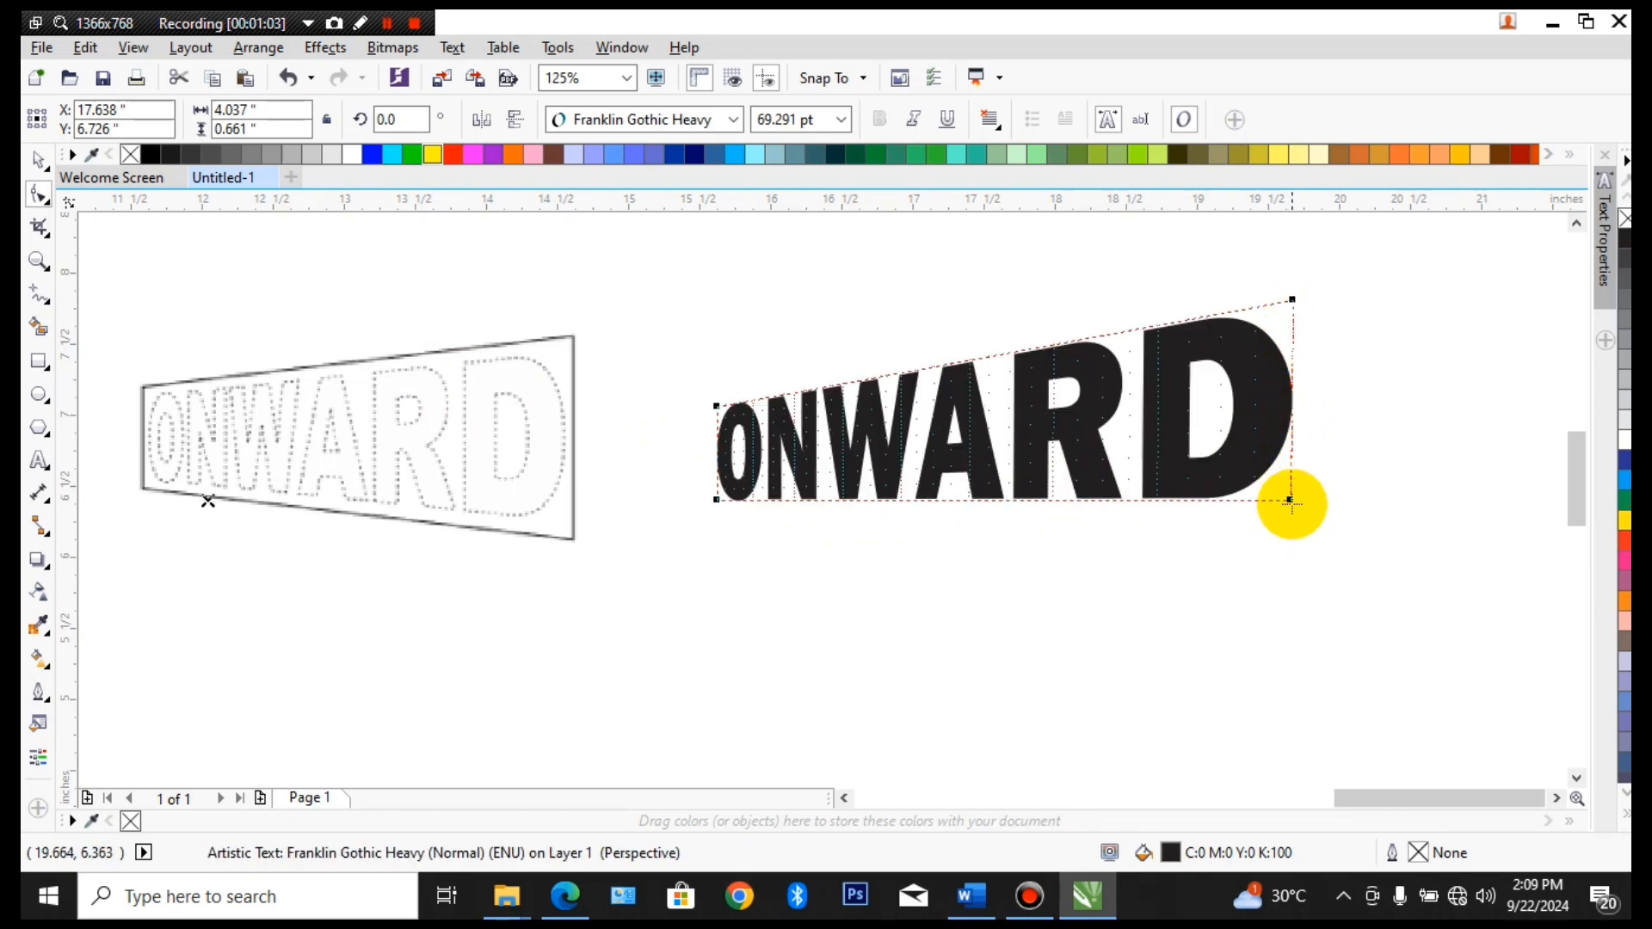
{"action": "left_click_drag", "start_coordinate": [1289, 500], "coordinate": [1291, 534]}
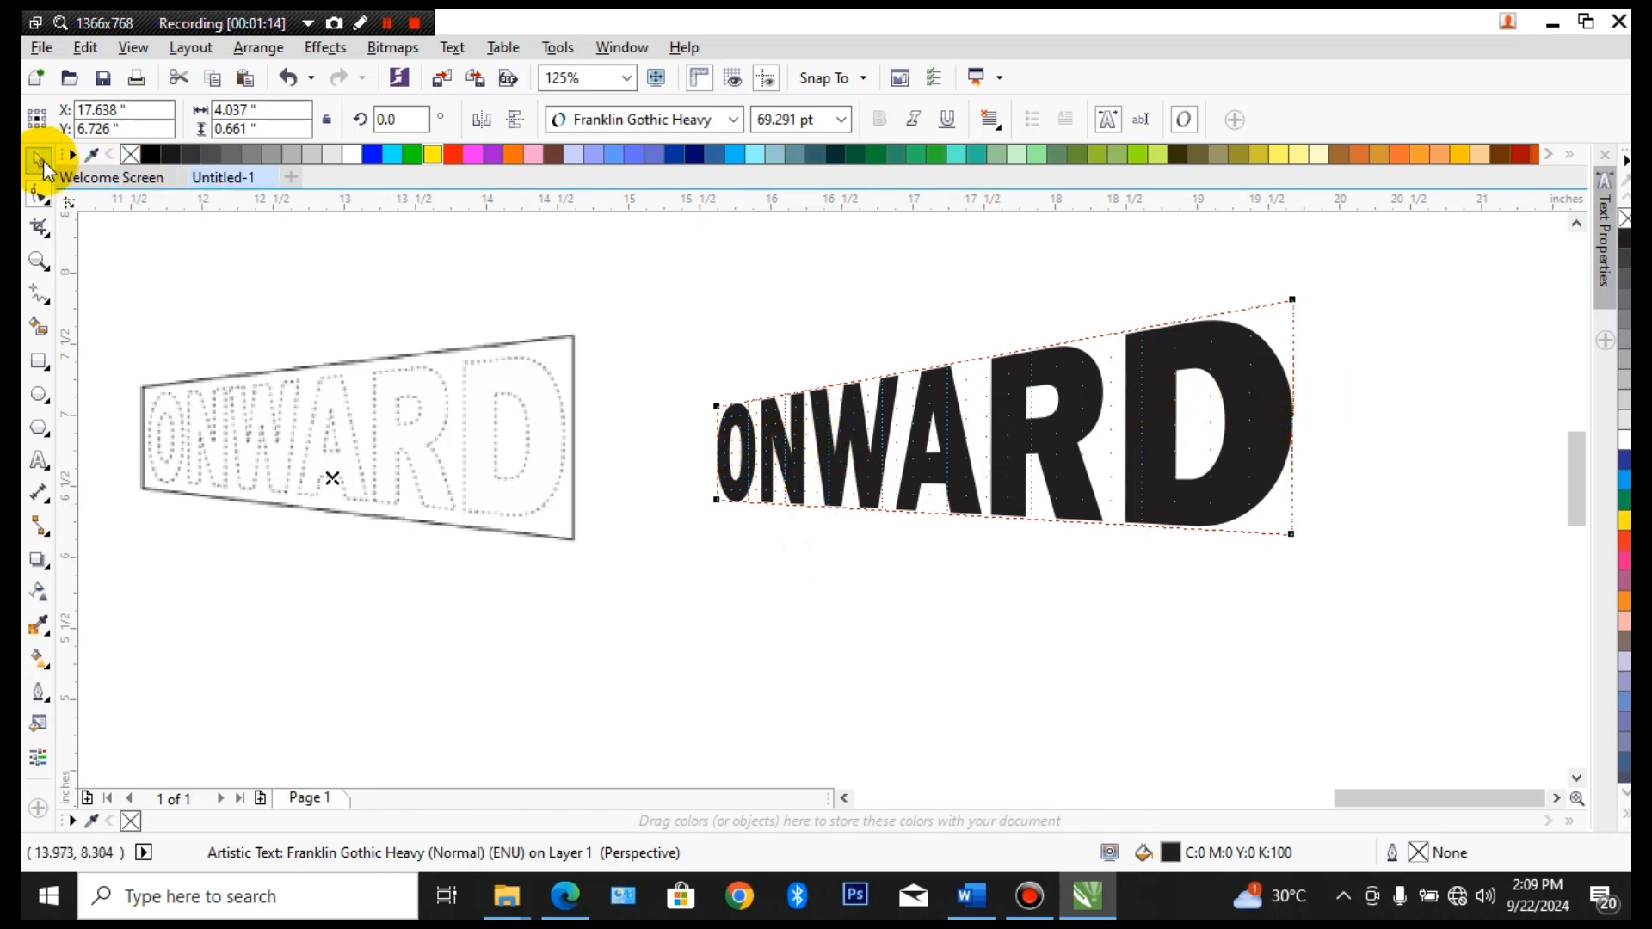
{"action": "left_click", "coordinate": [39, 160]}
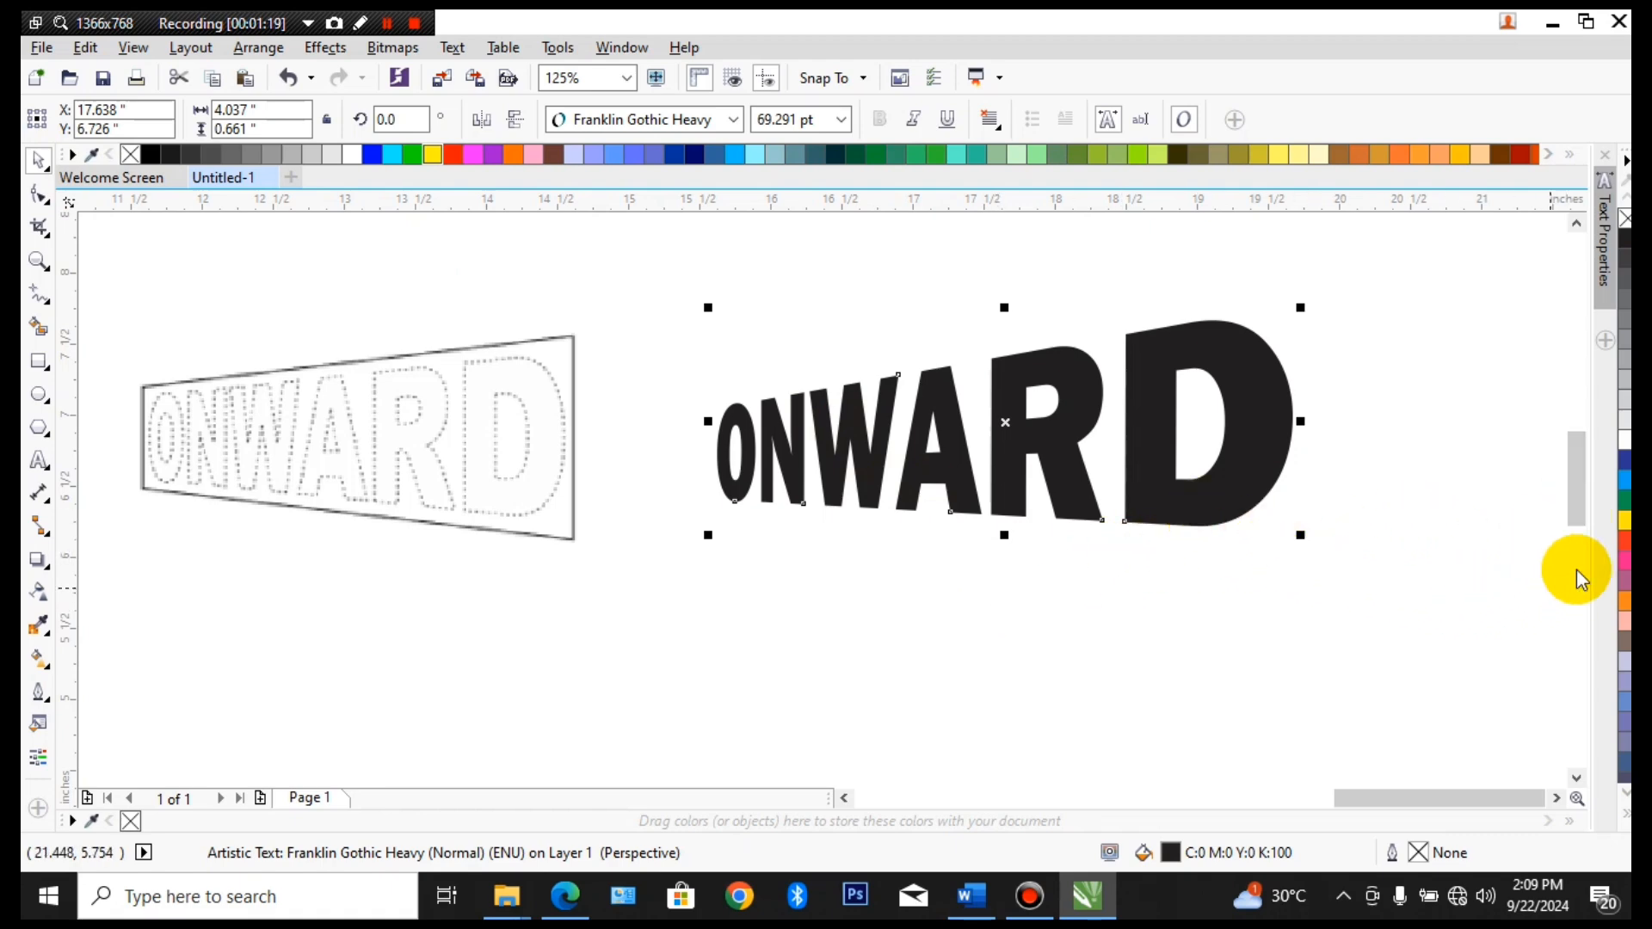
Fill the ONWARD text with yellow and give it a black hairline outline
{"action": "left_click", "coordinate": [1623, 523]}
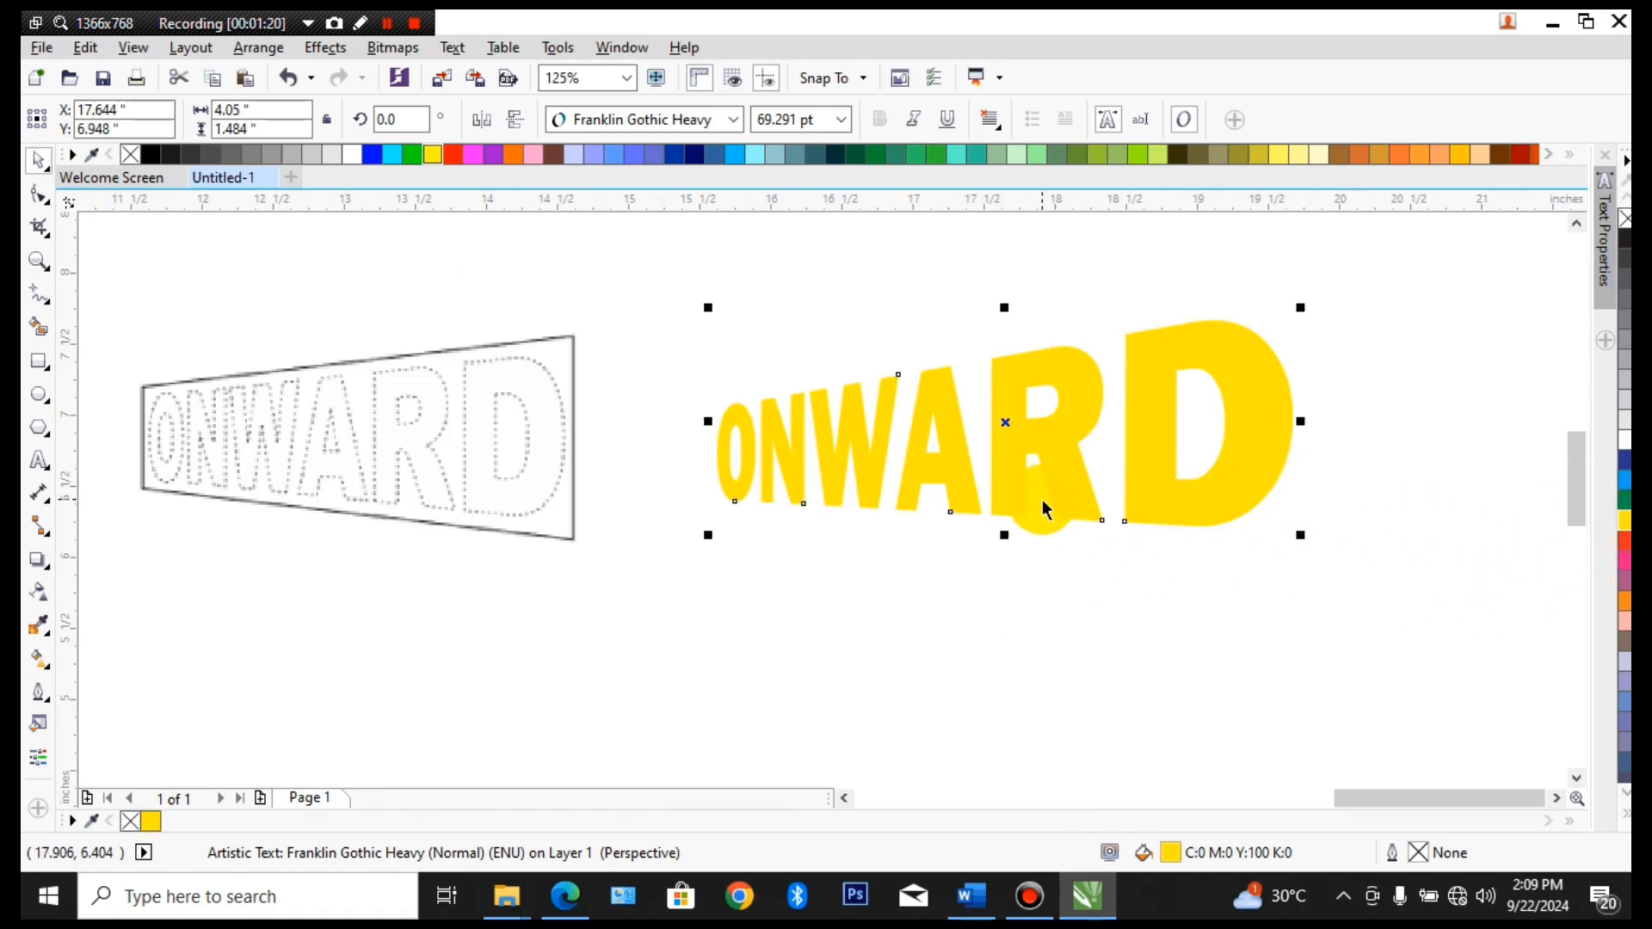
{"action": "left_click", "coordinate": [1274, 528]}
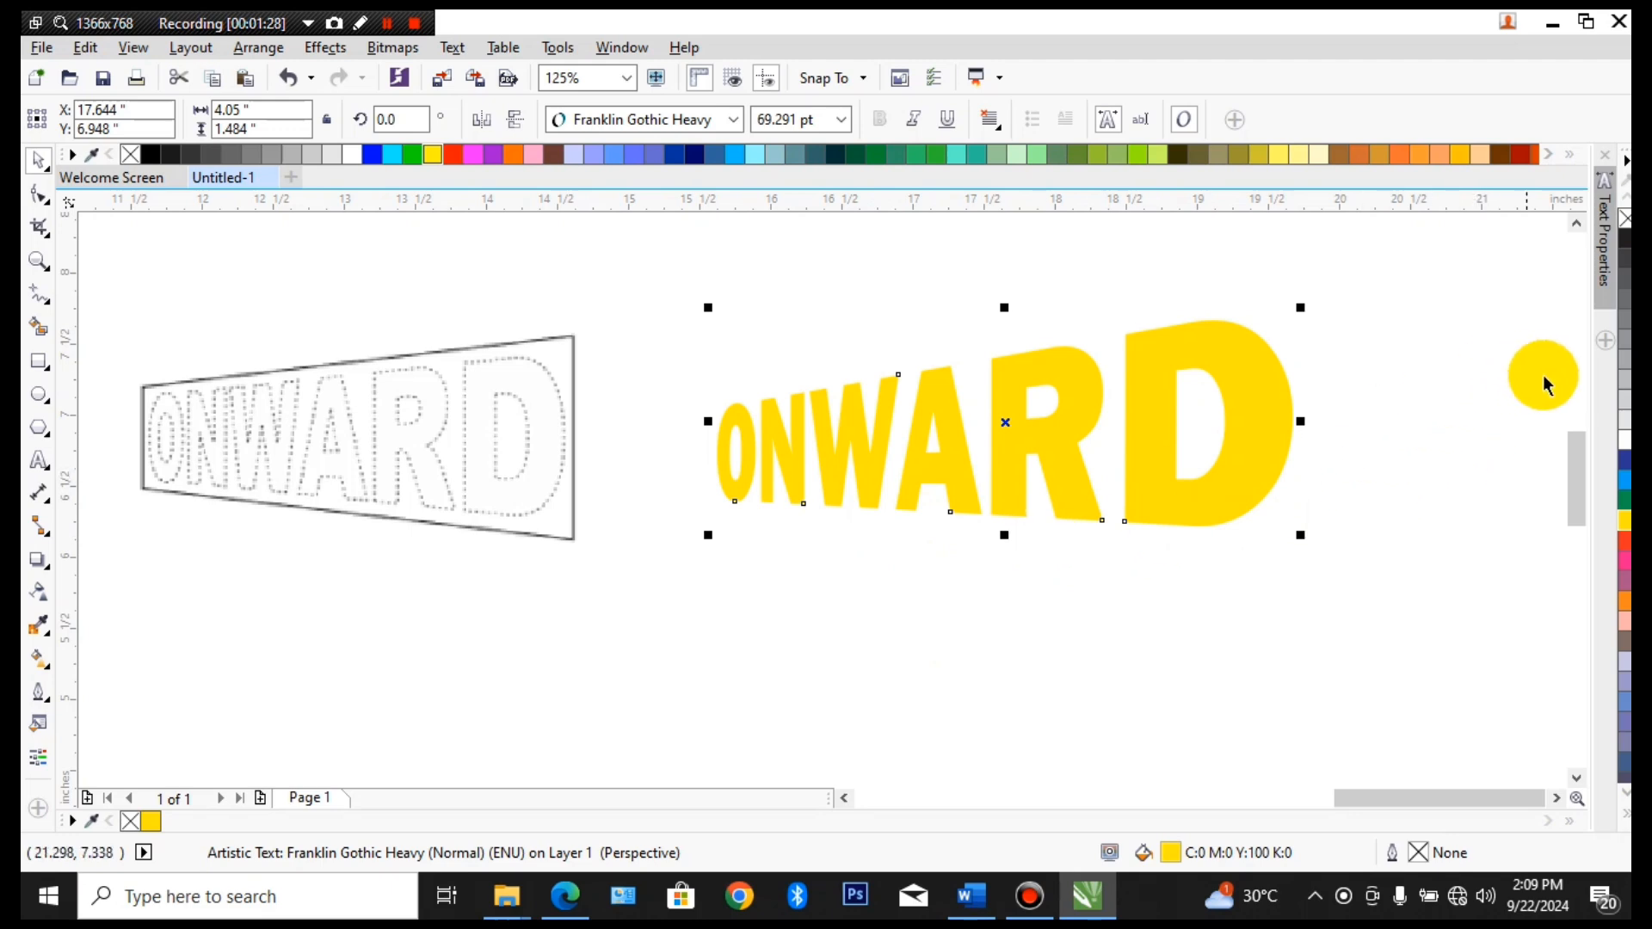
{"action": "right_click", "coordinate": [1624, 238]}
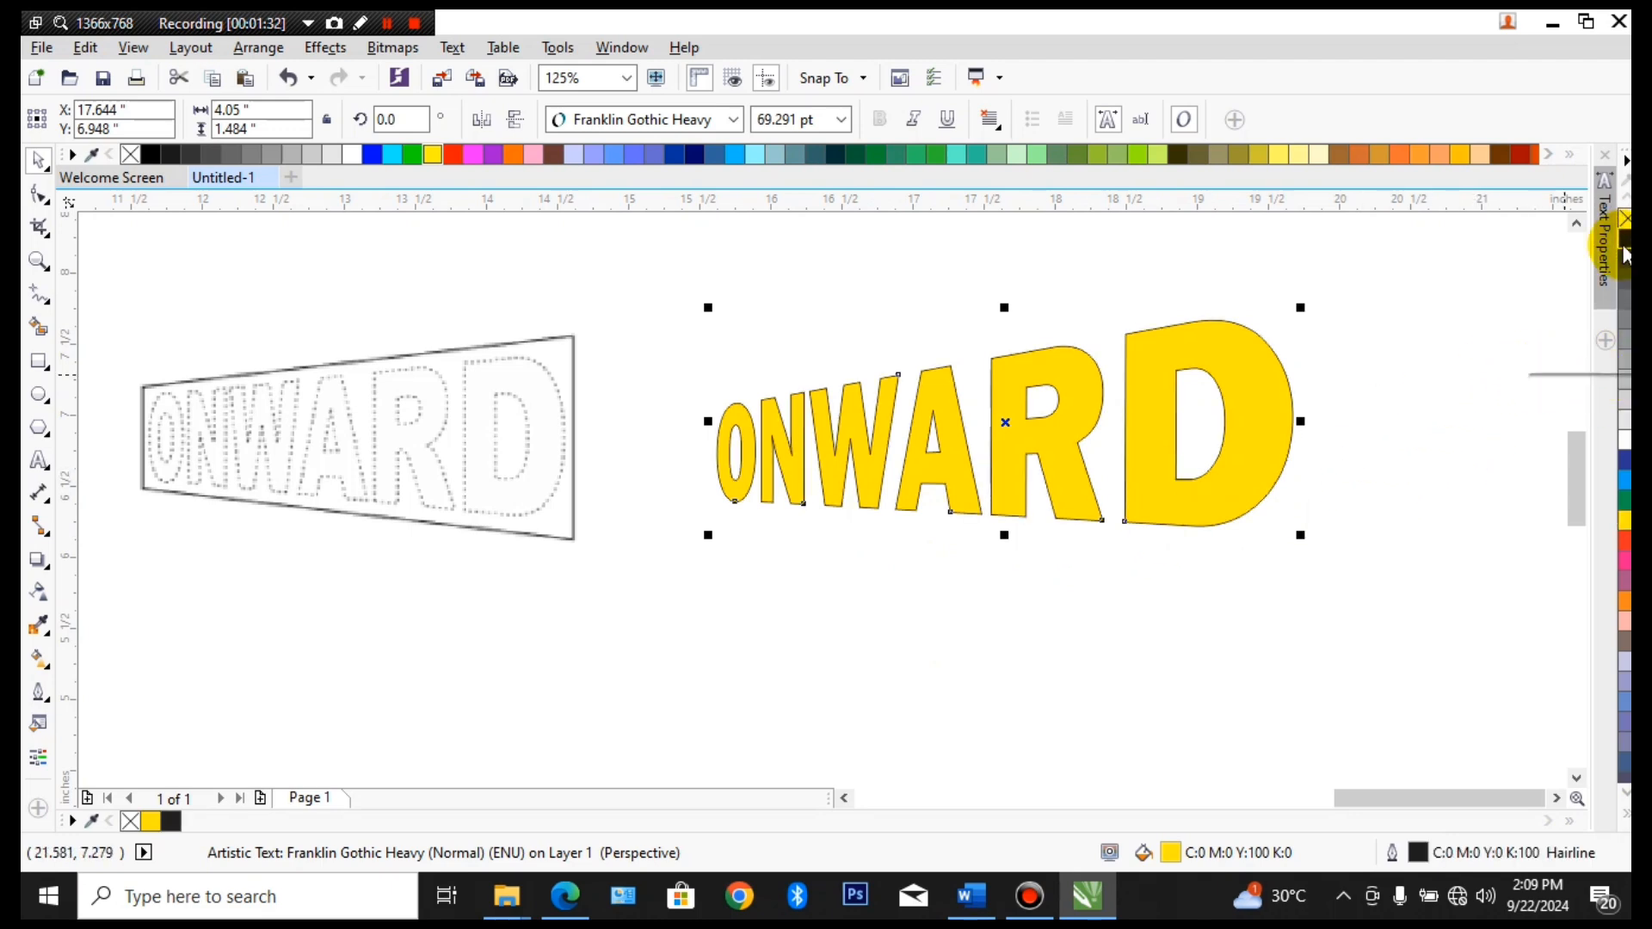
Set the ONWARD outline width to 4.0 pt, placed behind the fill and scaling with the object
{"action": "scroll", "coordinate": [1146, 406], "scroll_direction": "up", "scroll_amount": 4}
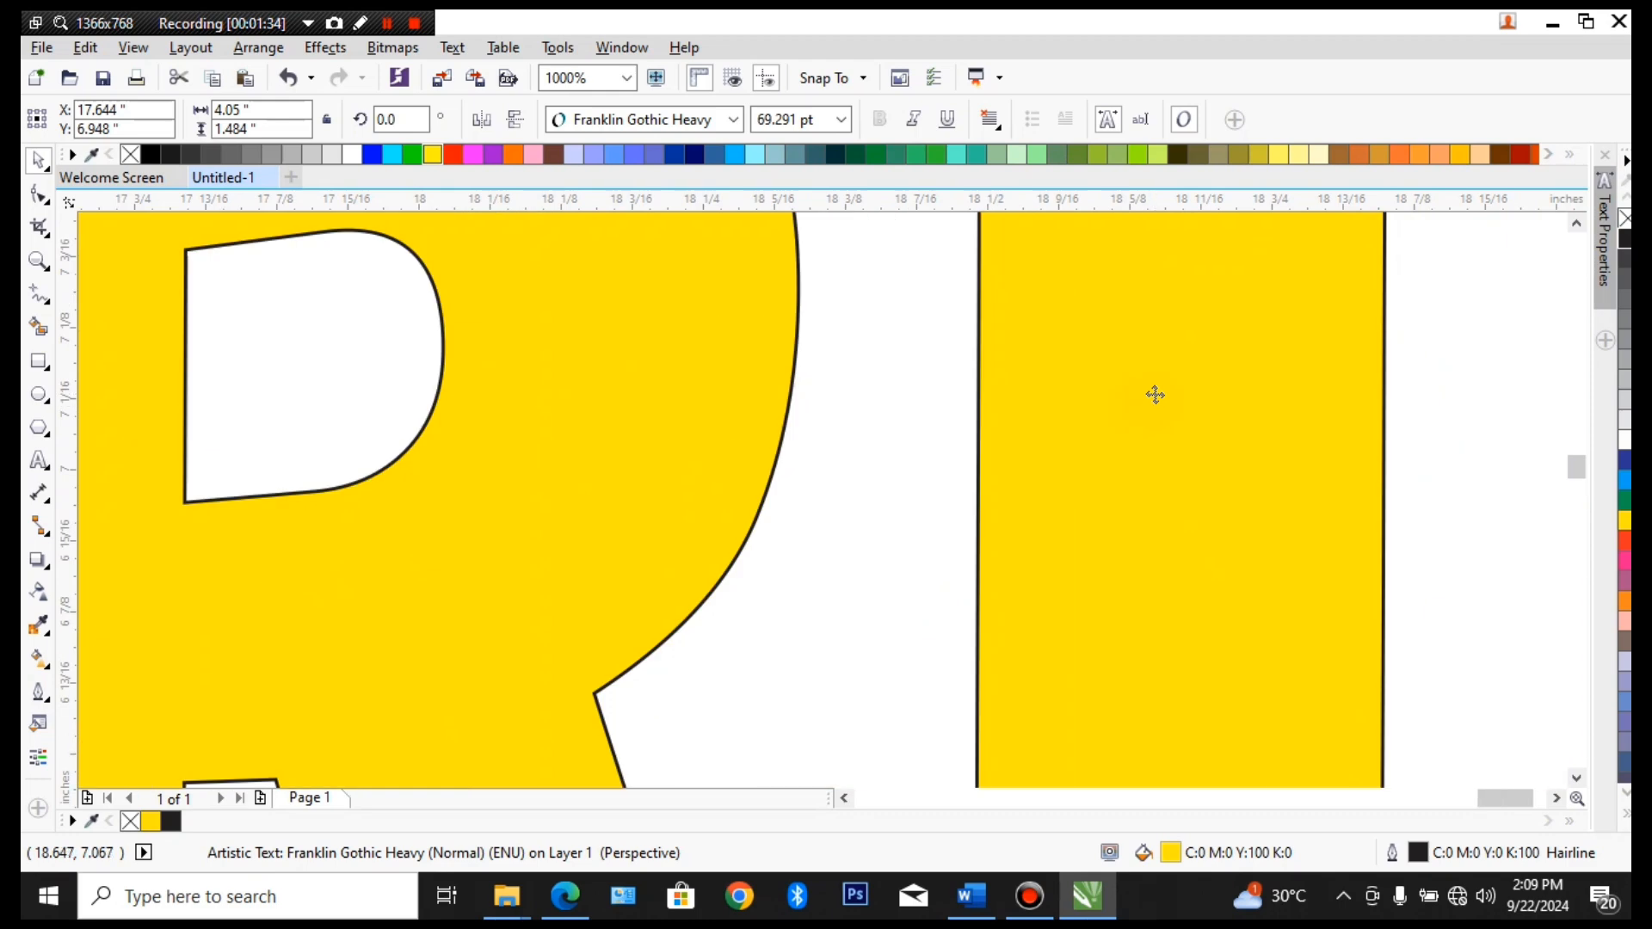
{"action": "scroll", "coordinate": [1184, 392], "scroll_direction": "down", "scroll_amount": 4}
{"action": "scroll", "coordinate": [1183, 392], "scroll_direction": "up", "scroll_amount": 4}
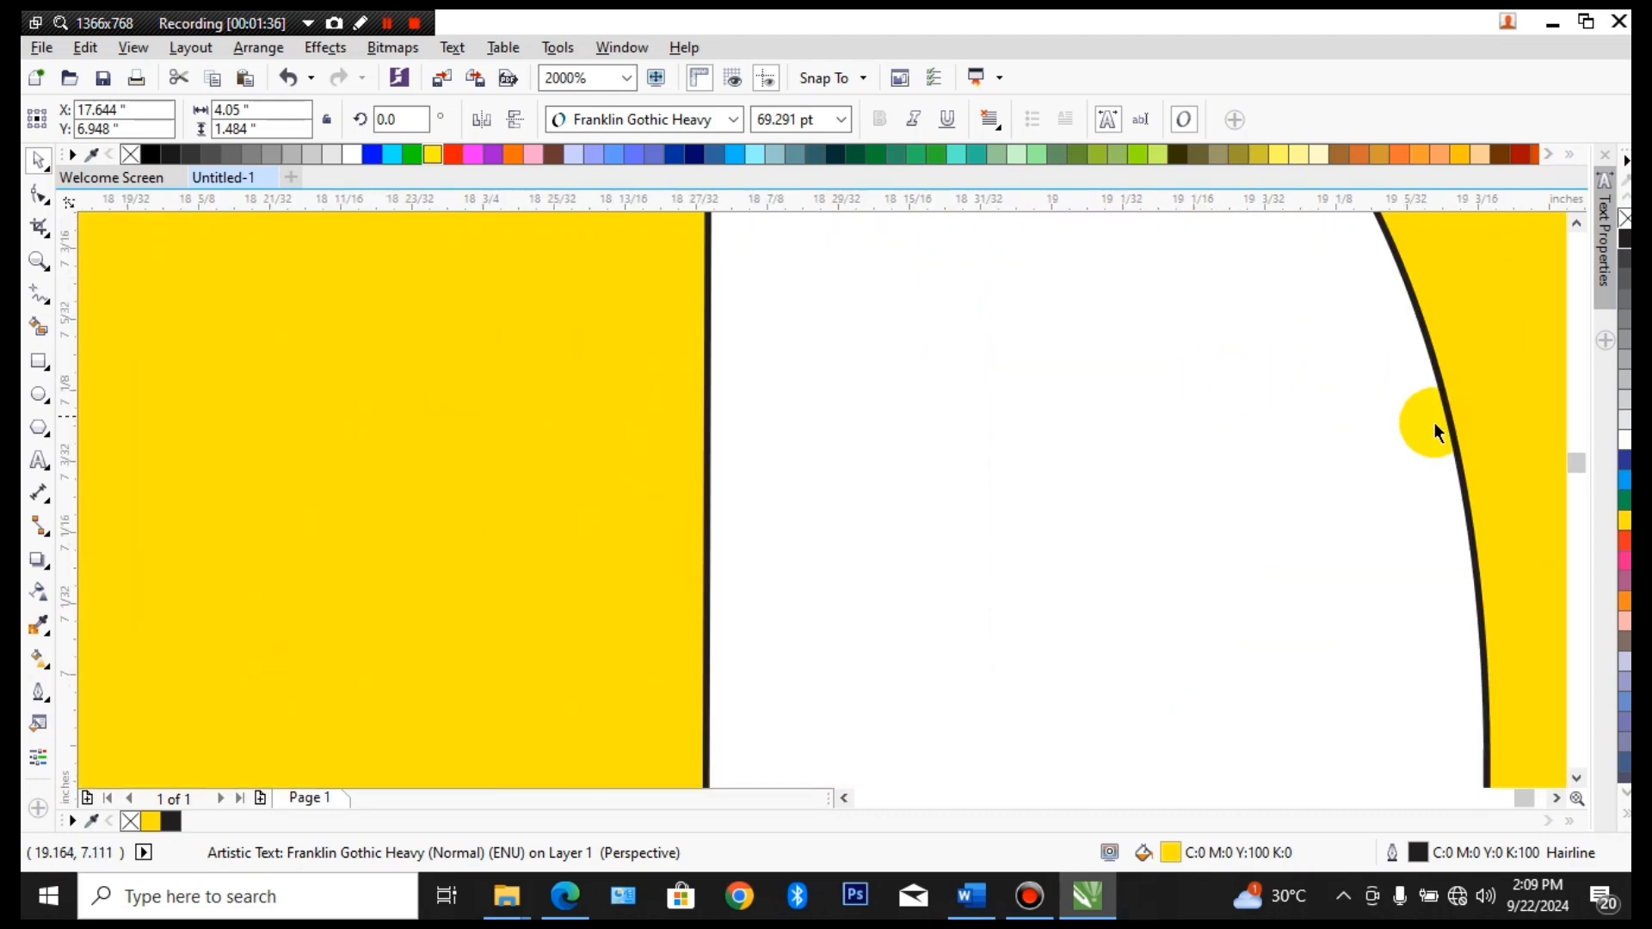
{"action": "scroll", "coordinate": [1432, 413], "scroll_direction": "down", "scroll_amount": 4}
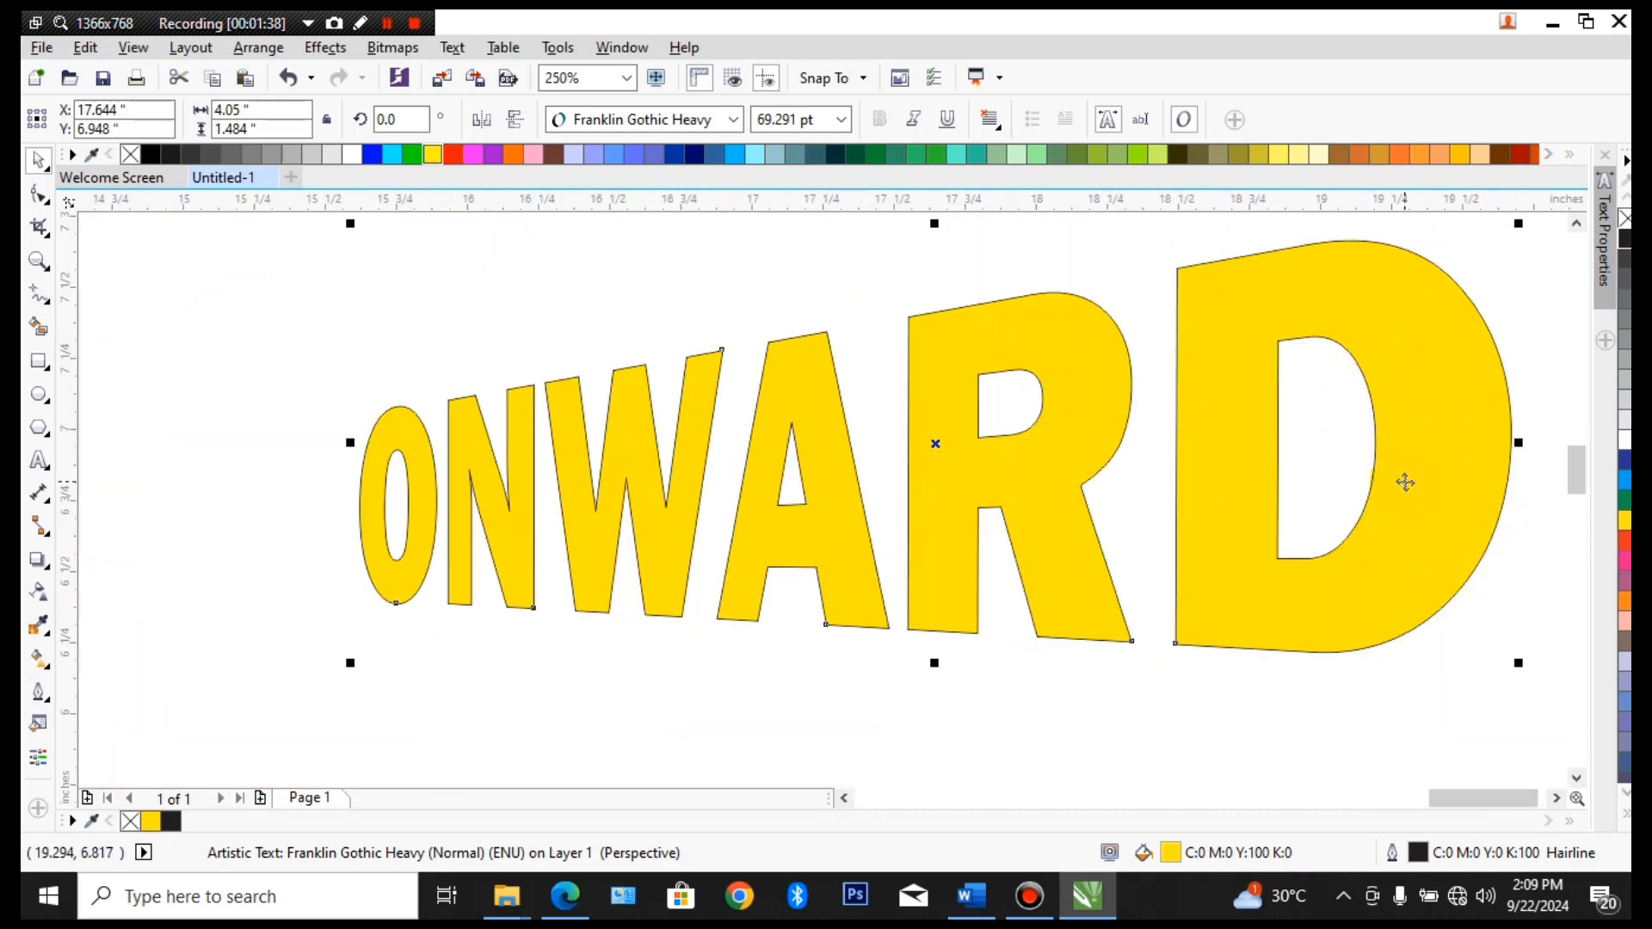
{"action": "double_click", "coordinate": [1422, 853]}
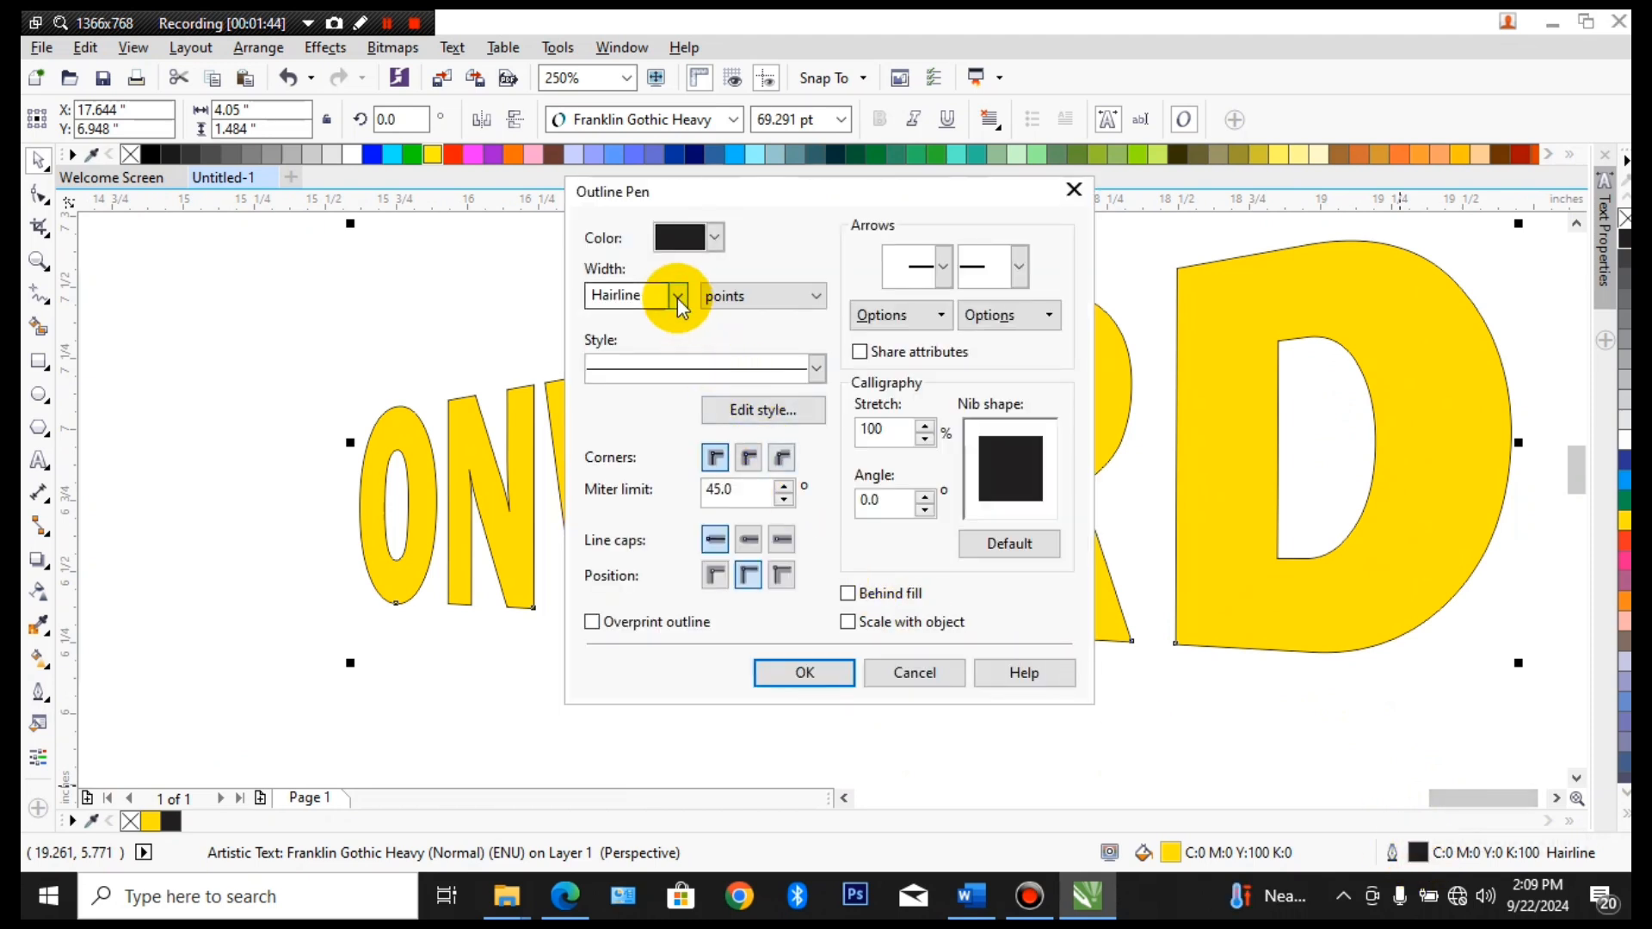
{"action": "left_click", "coordinate": [678, 298]}
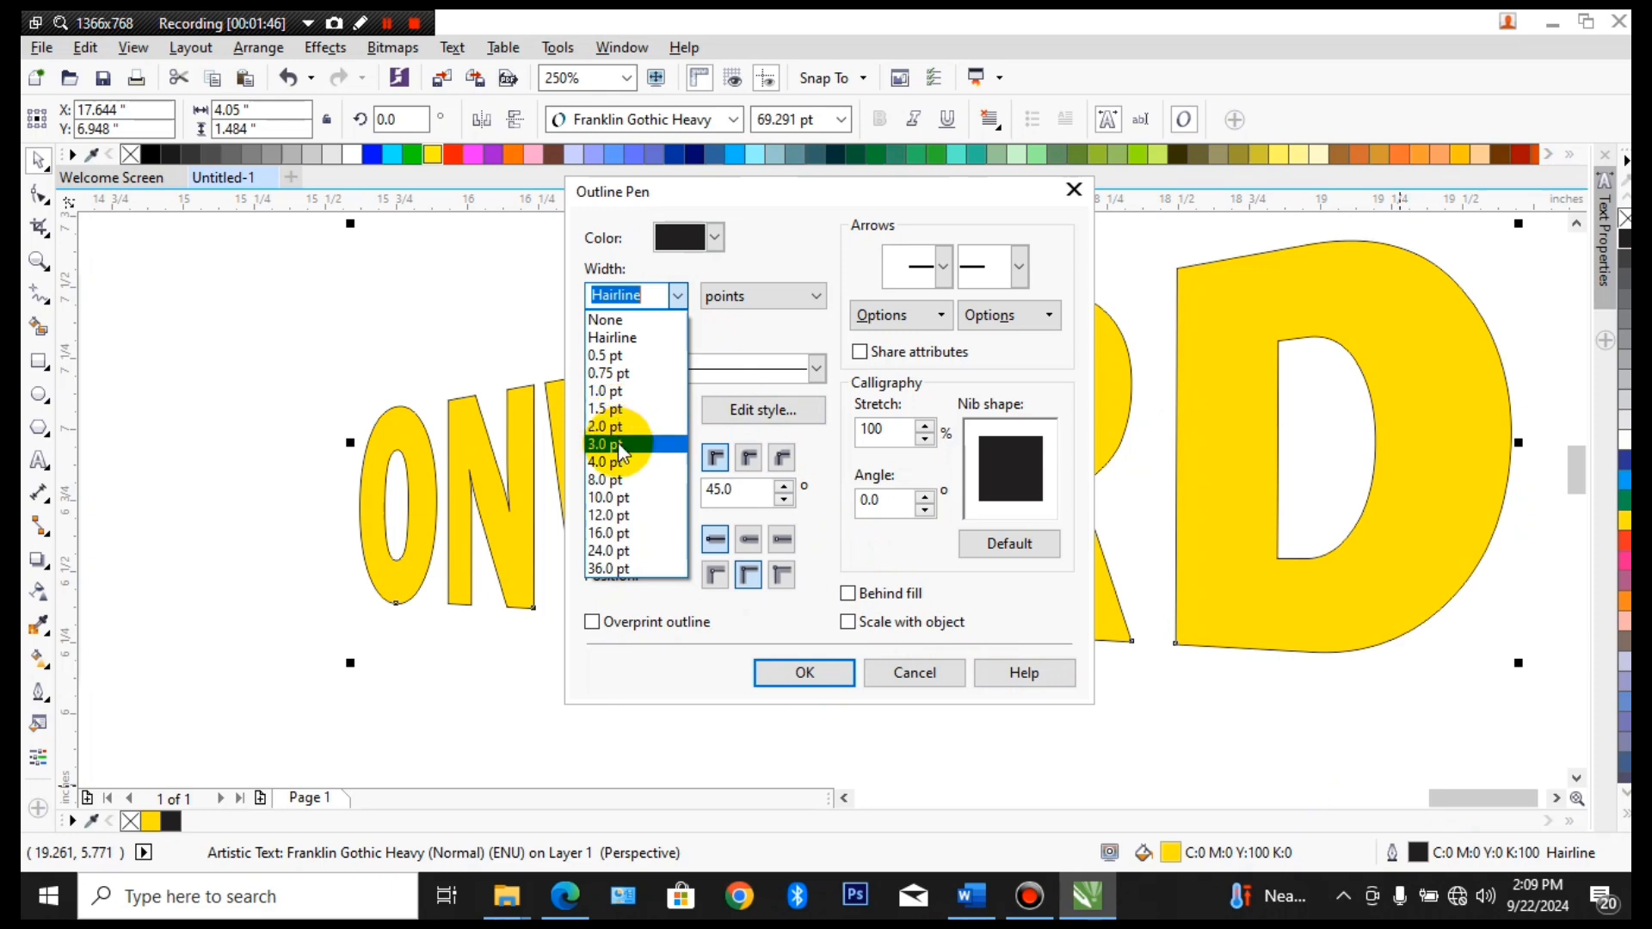
{"action": "left_click", "coordinate": [612, 462]}
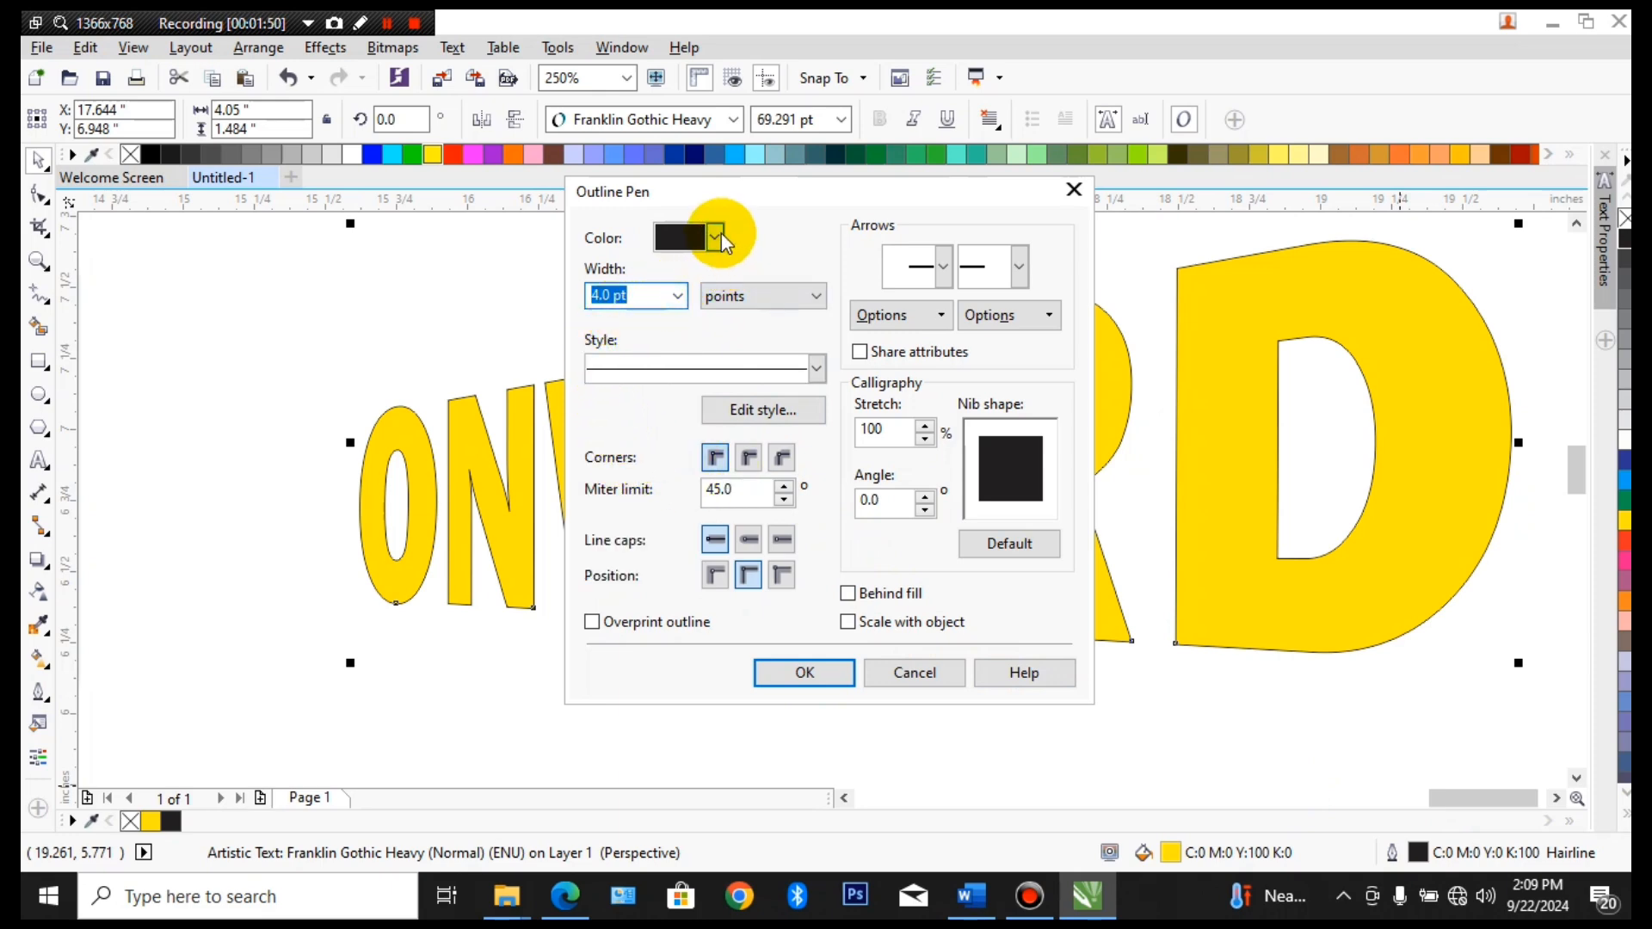
{"action": "left_click", "coordinate": [848, 593]}
{"action": "left_click", "coordinate": [849, 622]}
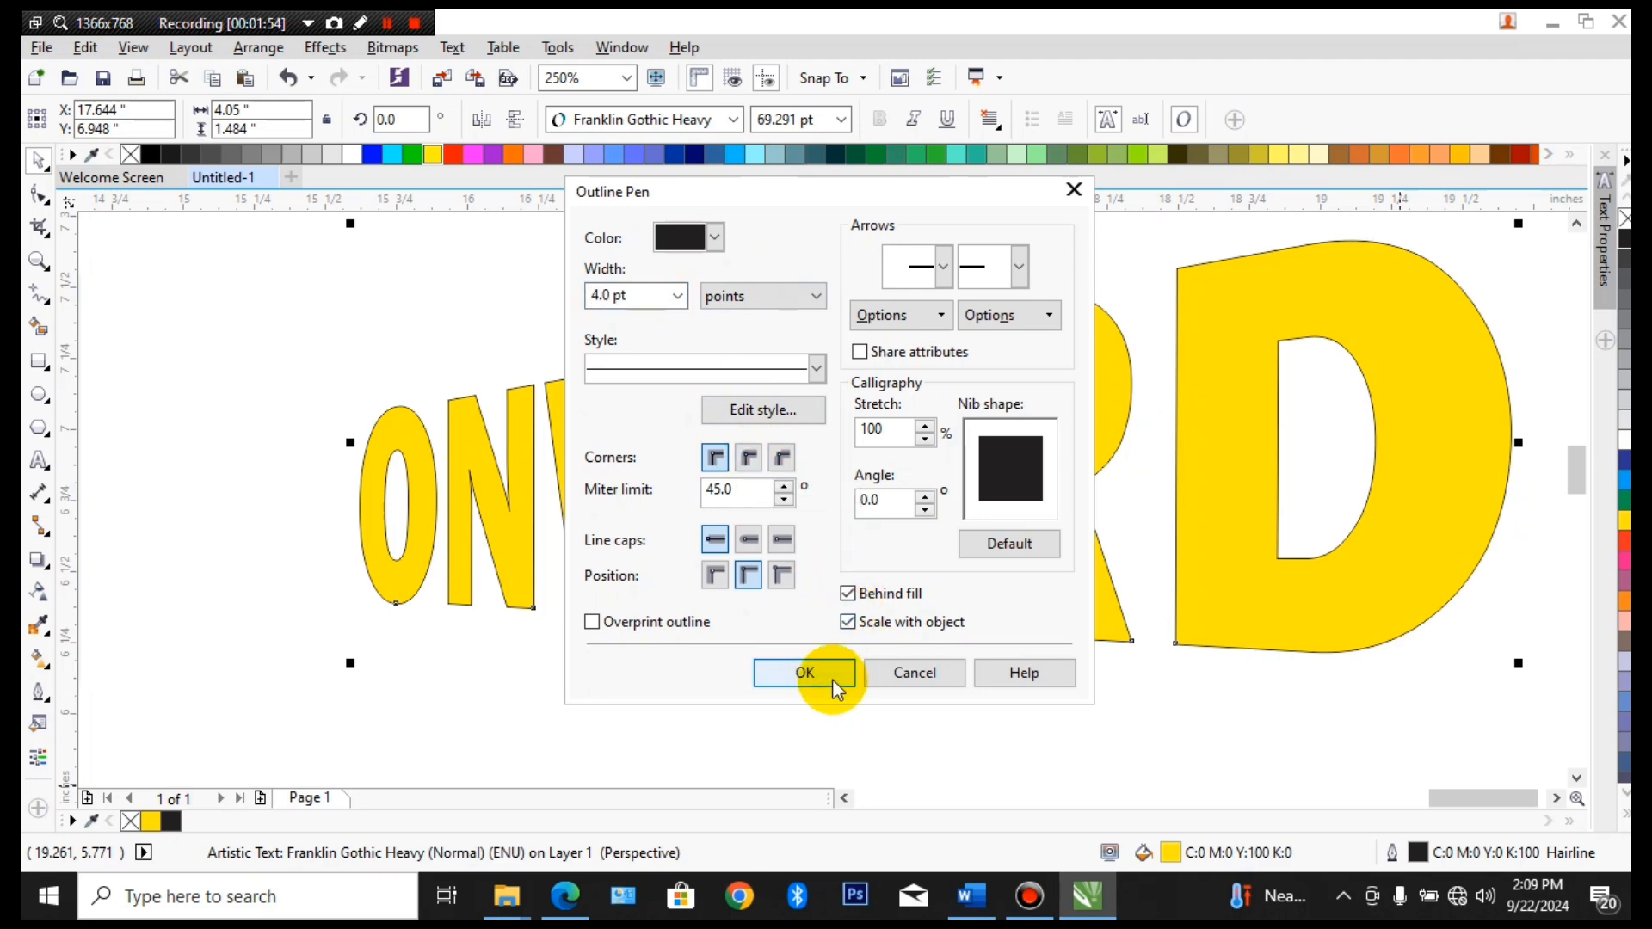
{"action": "left_click", "coordinate": [833, 678]}
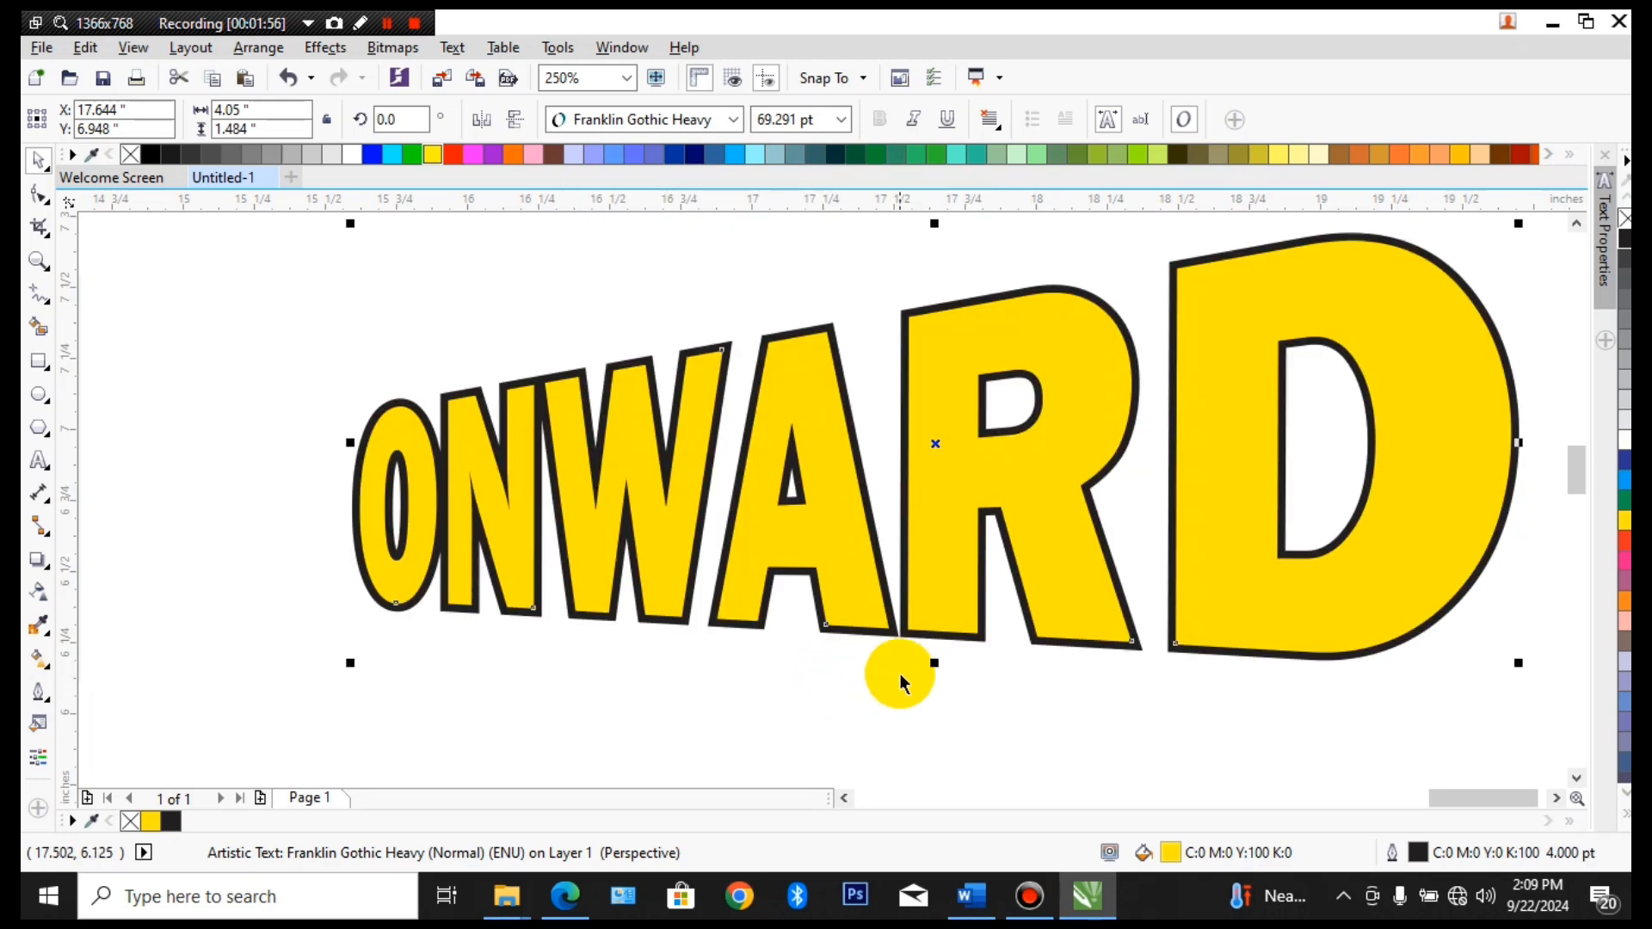
Change the ONWARD outline to the closely spaced dotted line style to match the reference drawing
{"action": "scroll", "coordinate": [847, 559], "scroll_direction": "down", "scroll_amount": 2}
{"action": "scroll", "coordinate": [566, 549], "scroll_direction": "up", "scroll_amount": 2}
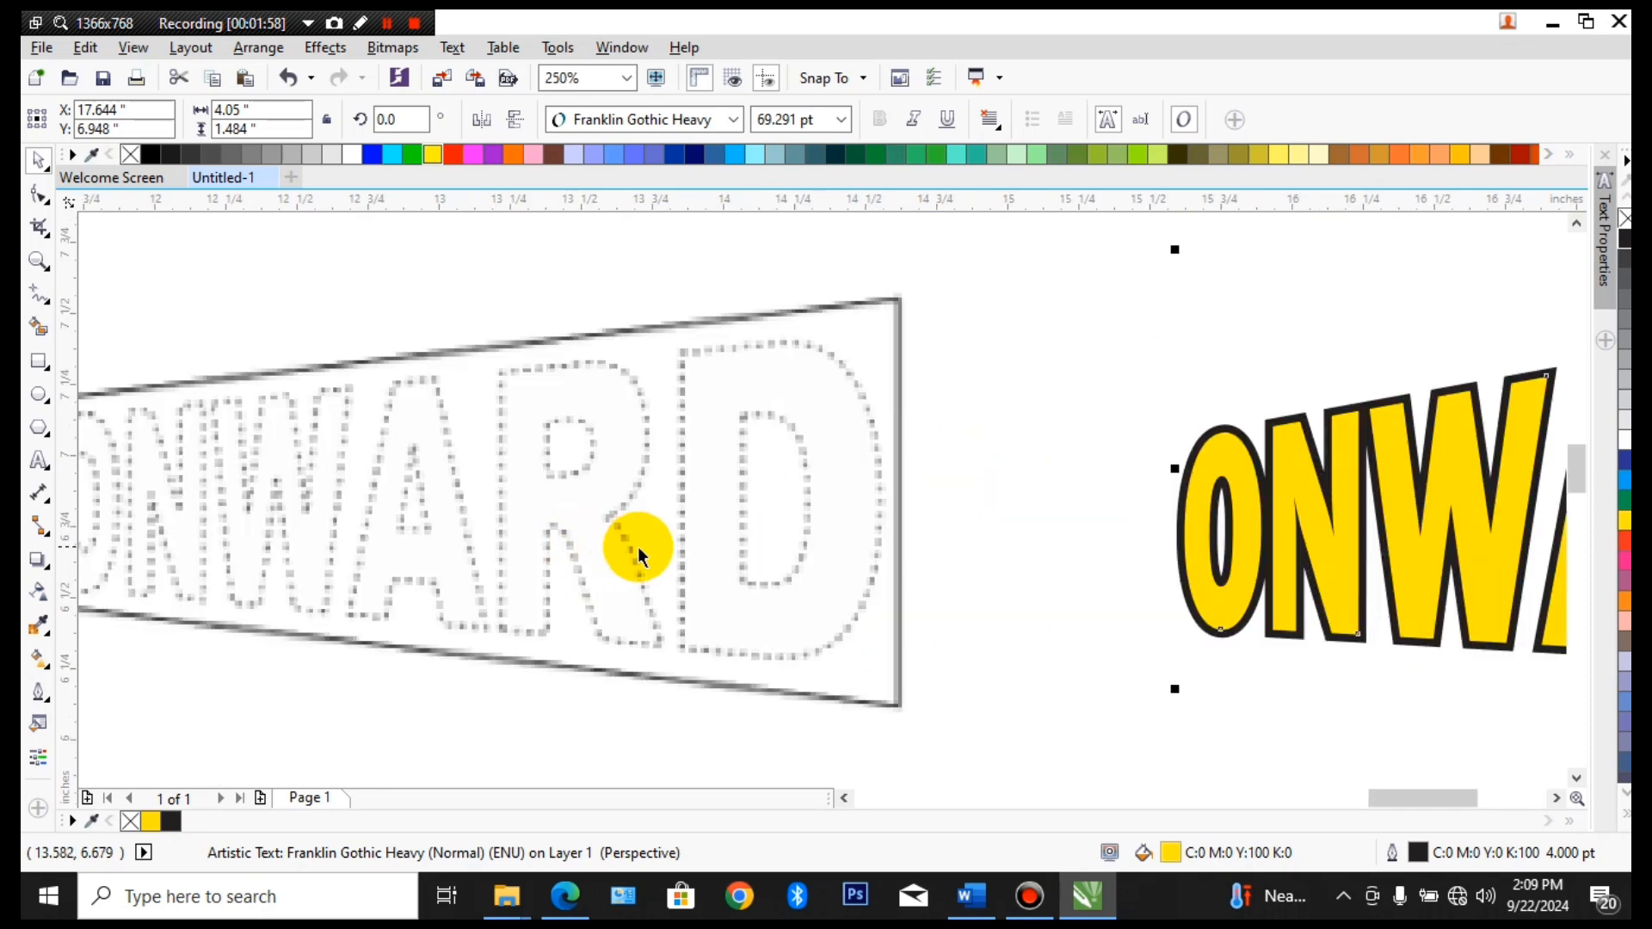
{"action": "left_click_drag", "start_coordinate": [1014, 559], "coordinate": [639, 545]}
{"action": "left_click_drag", "start_coordinate": [1085, 531], "coordinate": [812, 559]}
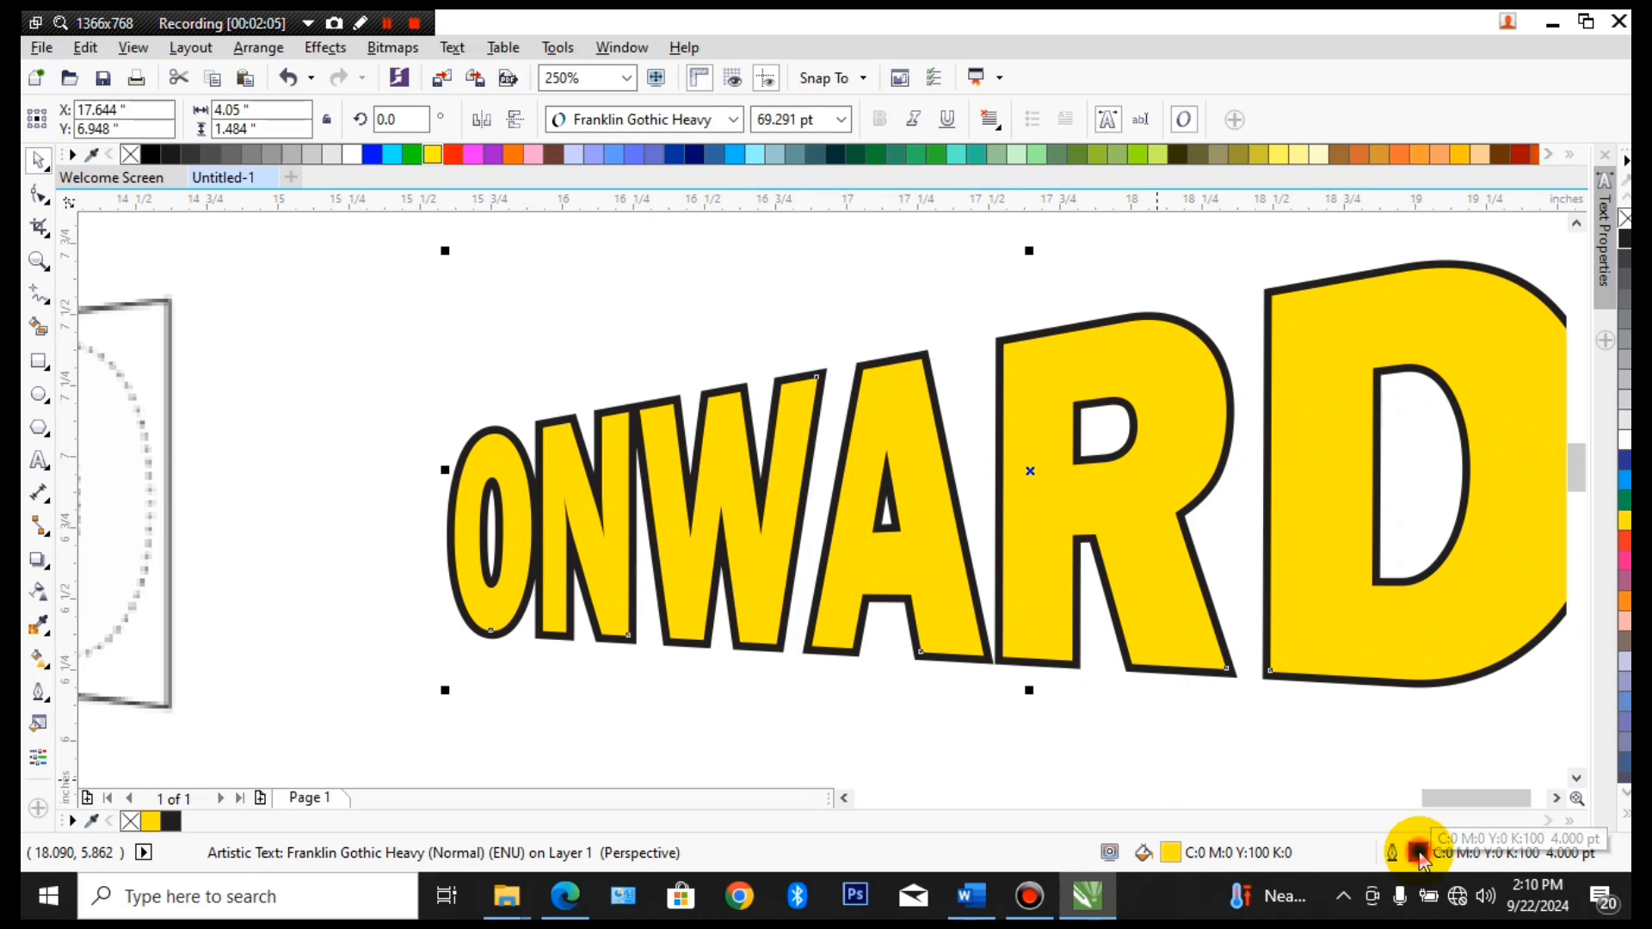
{"action": "double_click", "coordinate": [1417, 853]}
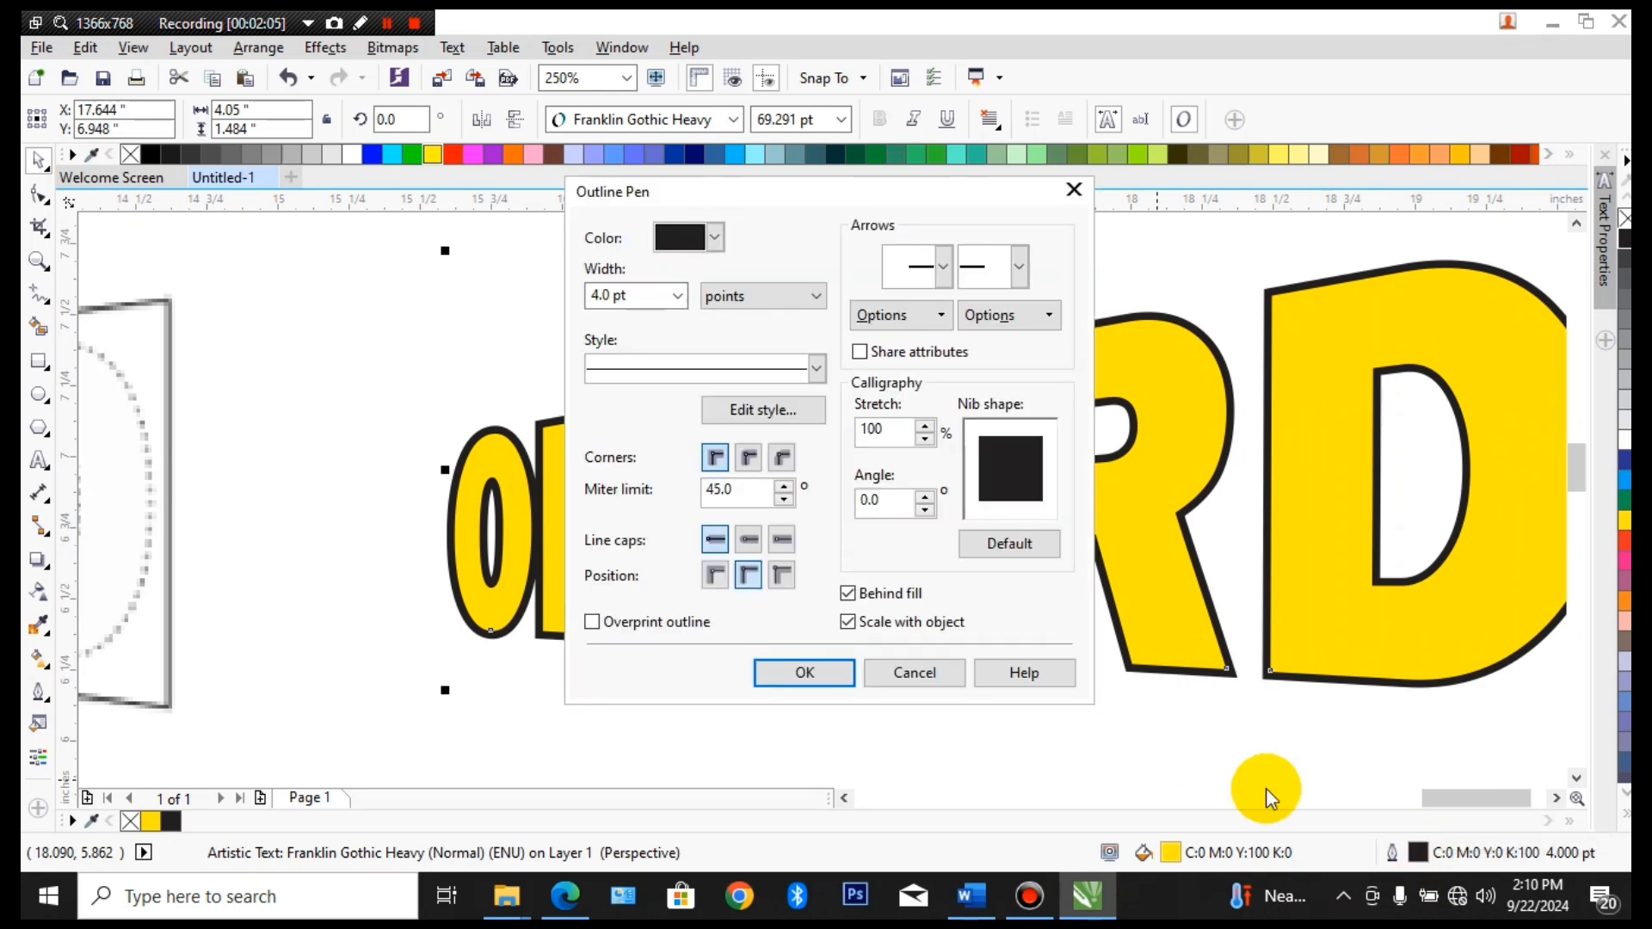
{"action": "left_click", "coordinate": [817, 368]}
{"action": "left_click", "coordinate": [768, 456]}
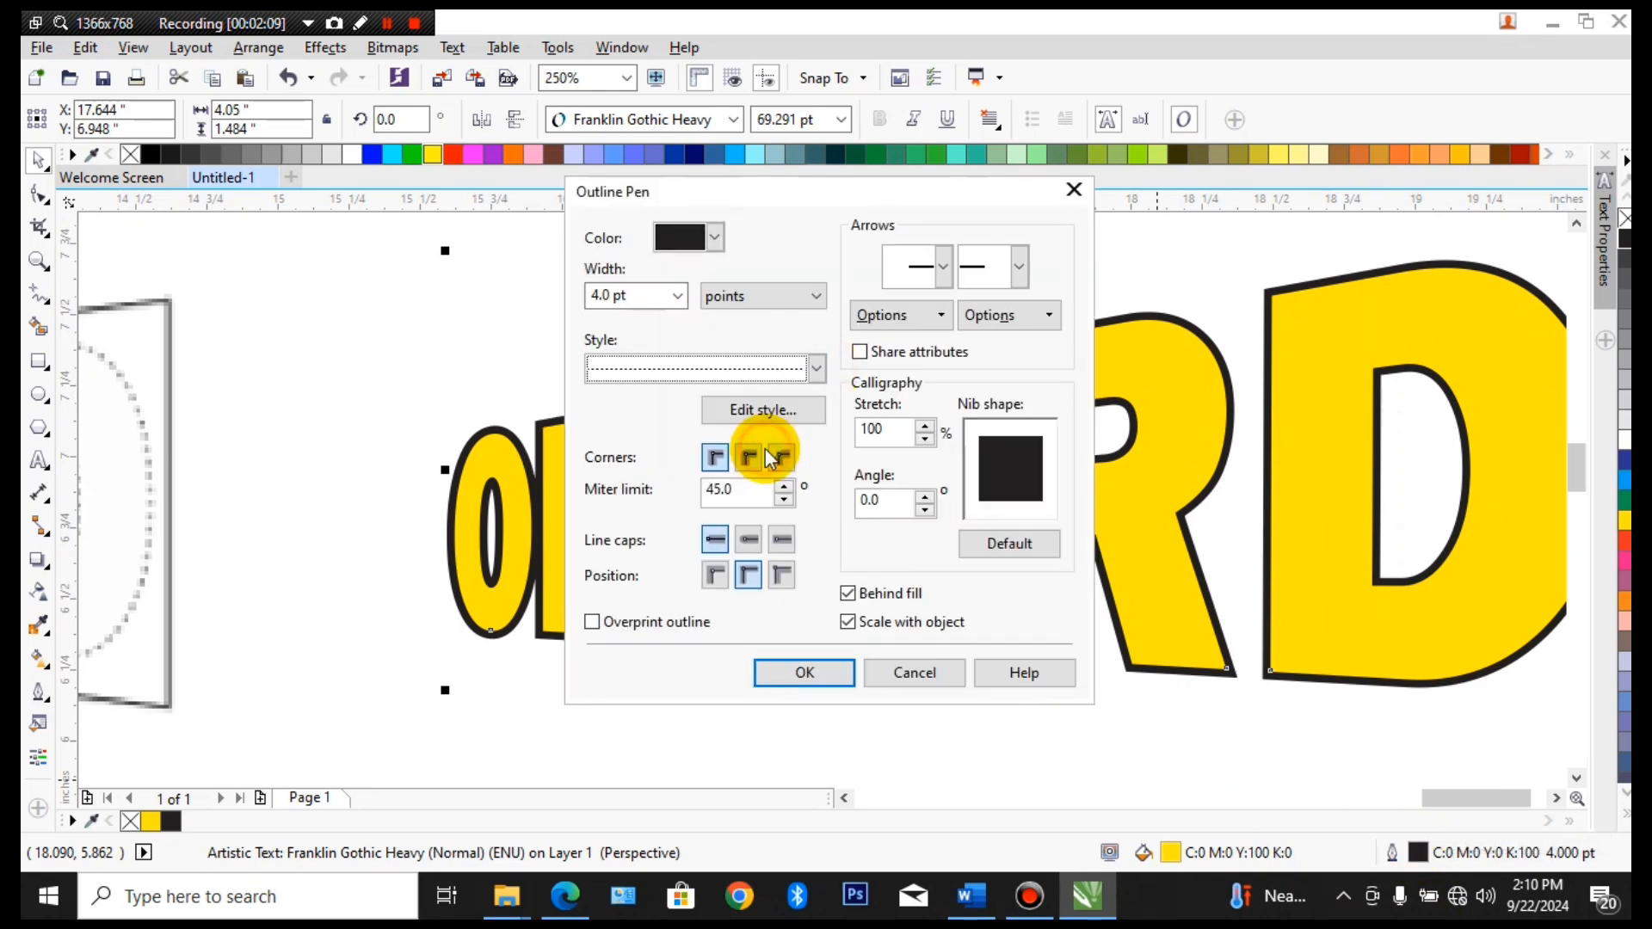
{"action": "left_click", "coordinate": [817, 368]}
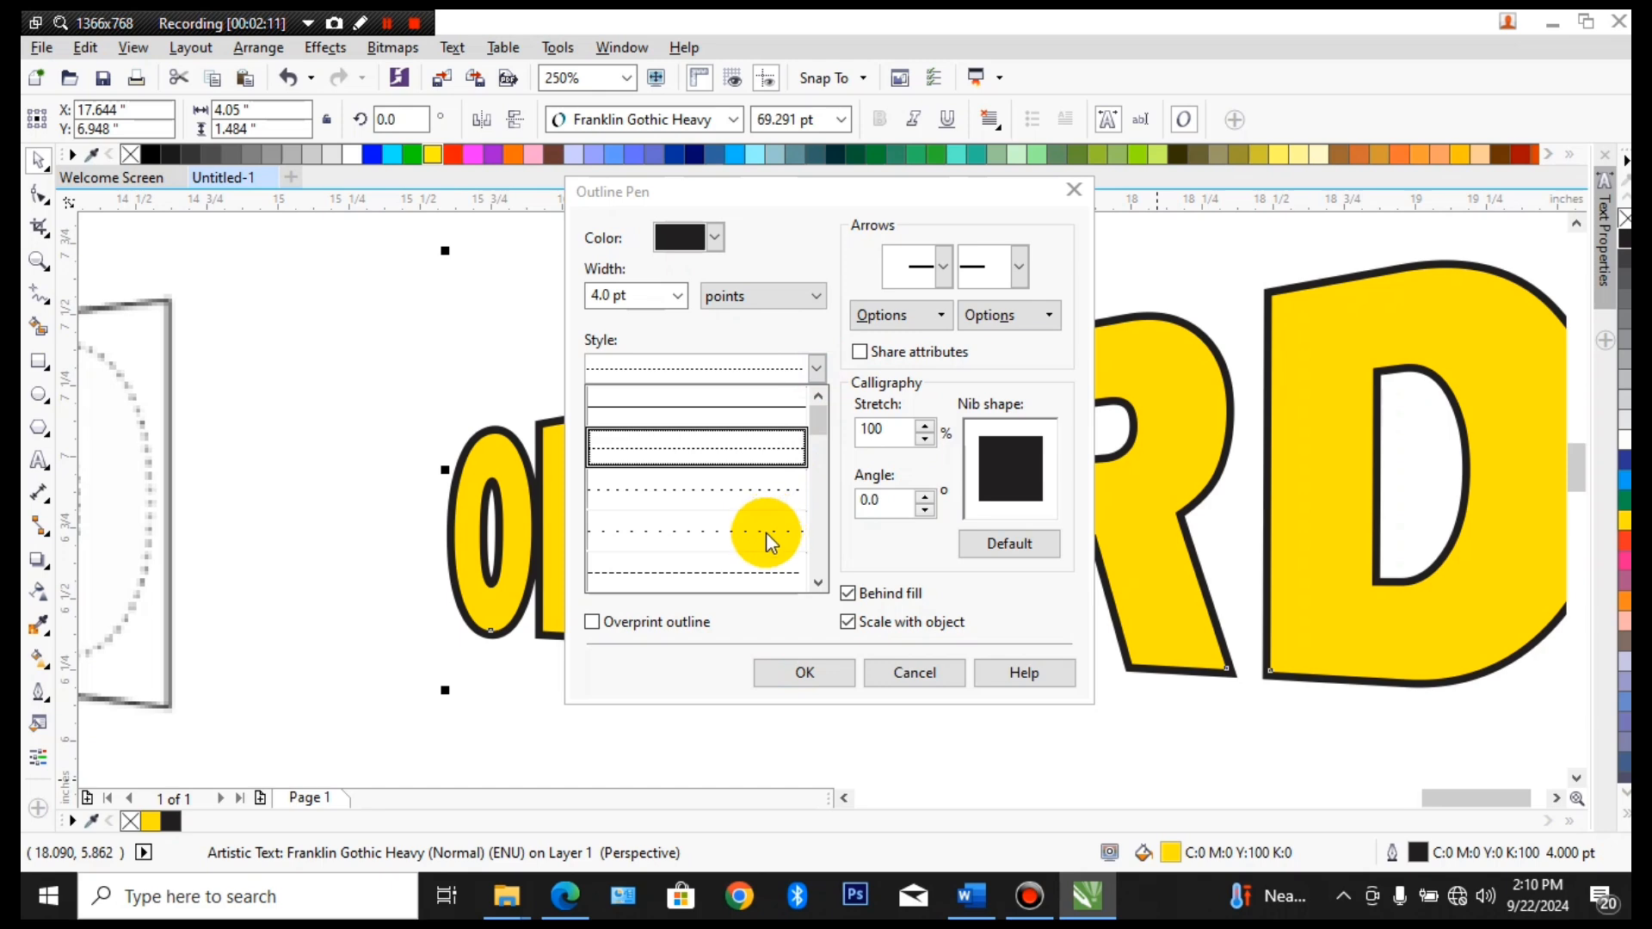
{"action": "left_click", "coordinate": [805, 674]}
{"action": "left_click", "coordinate": [809, 676]}
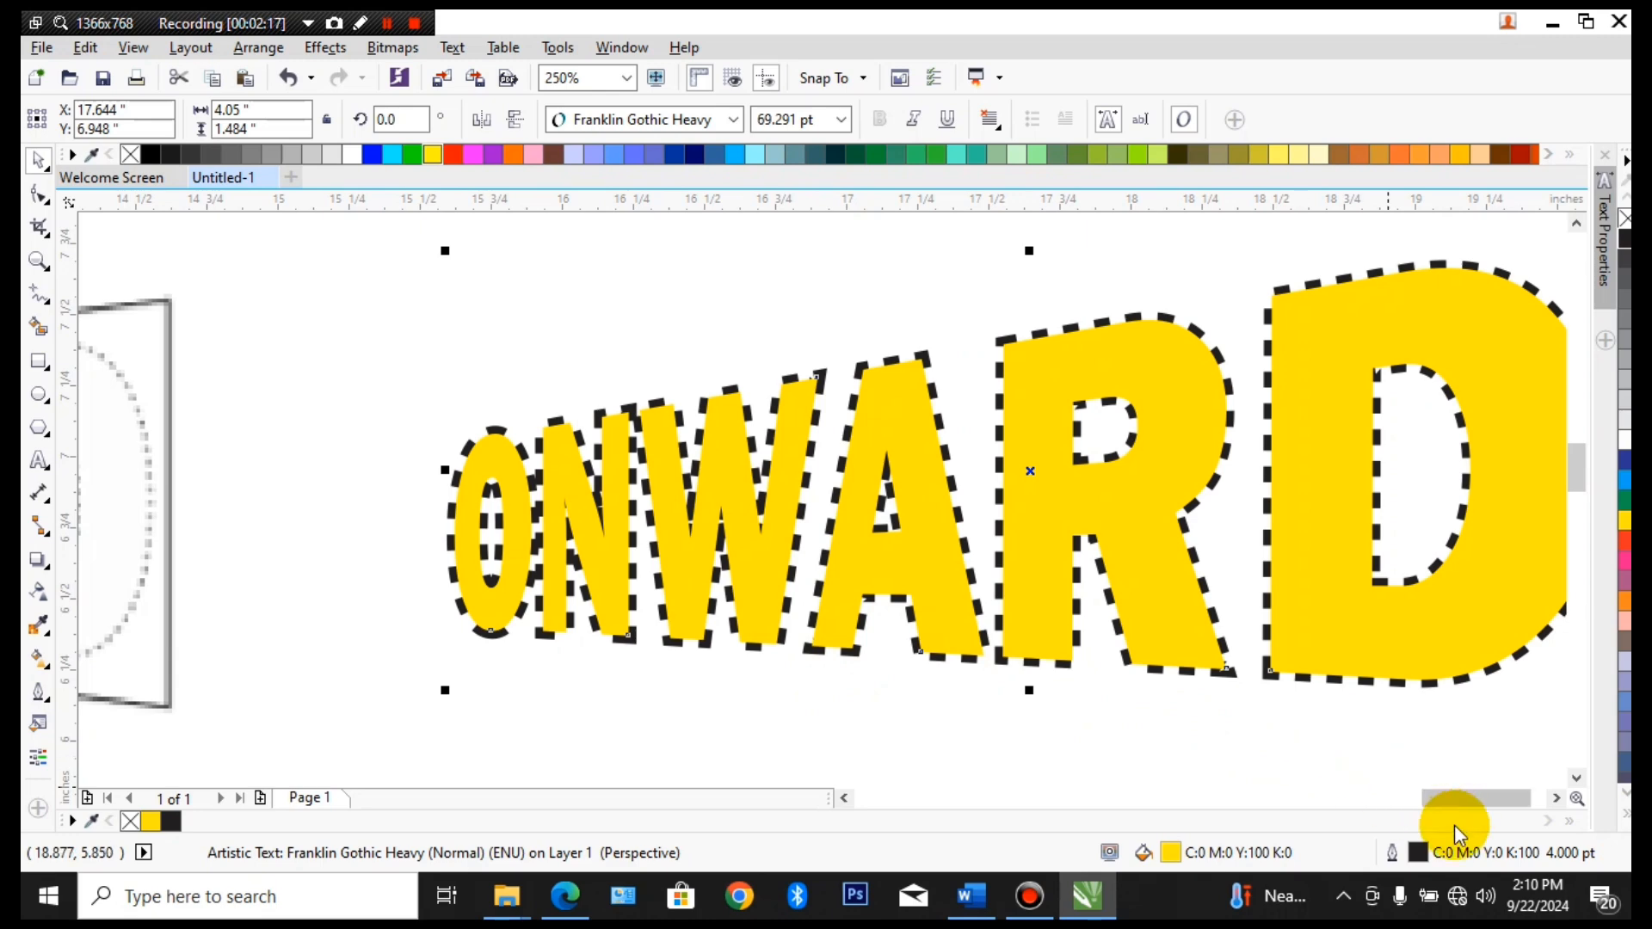
Set the dotted ONWARD outline width to 2.0 pt and fill the text with white
{"action": "scroll", "coordinate": [1210, 694], "scroll_direction": "down", "scroll_amount": 4}
{"action": "scroll", "coordinate": [1173, 616], "scroll_direction": "up", "scroll_amount": 2}
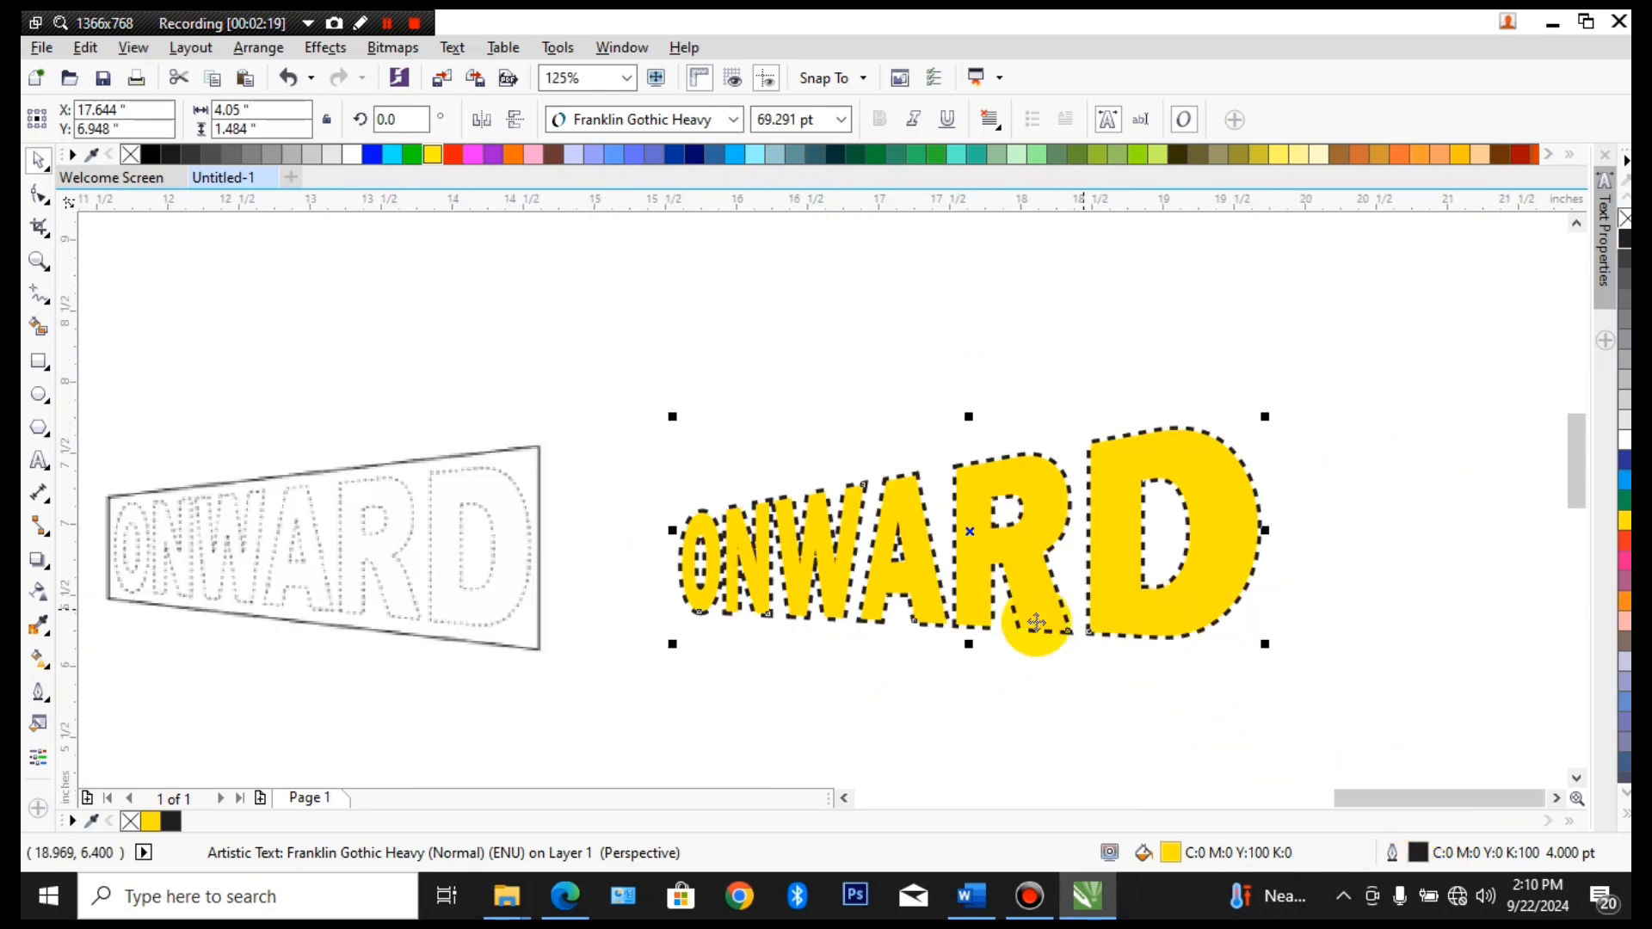
{"action": "double_click", "coordinate": [1421, 847]}
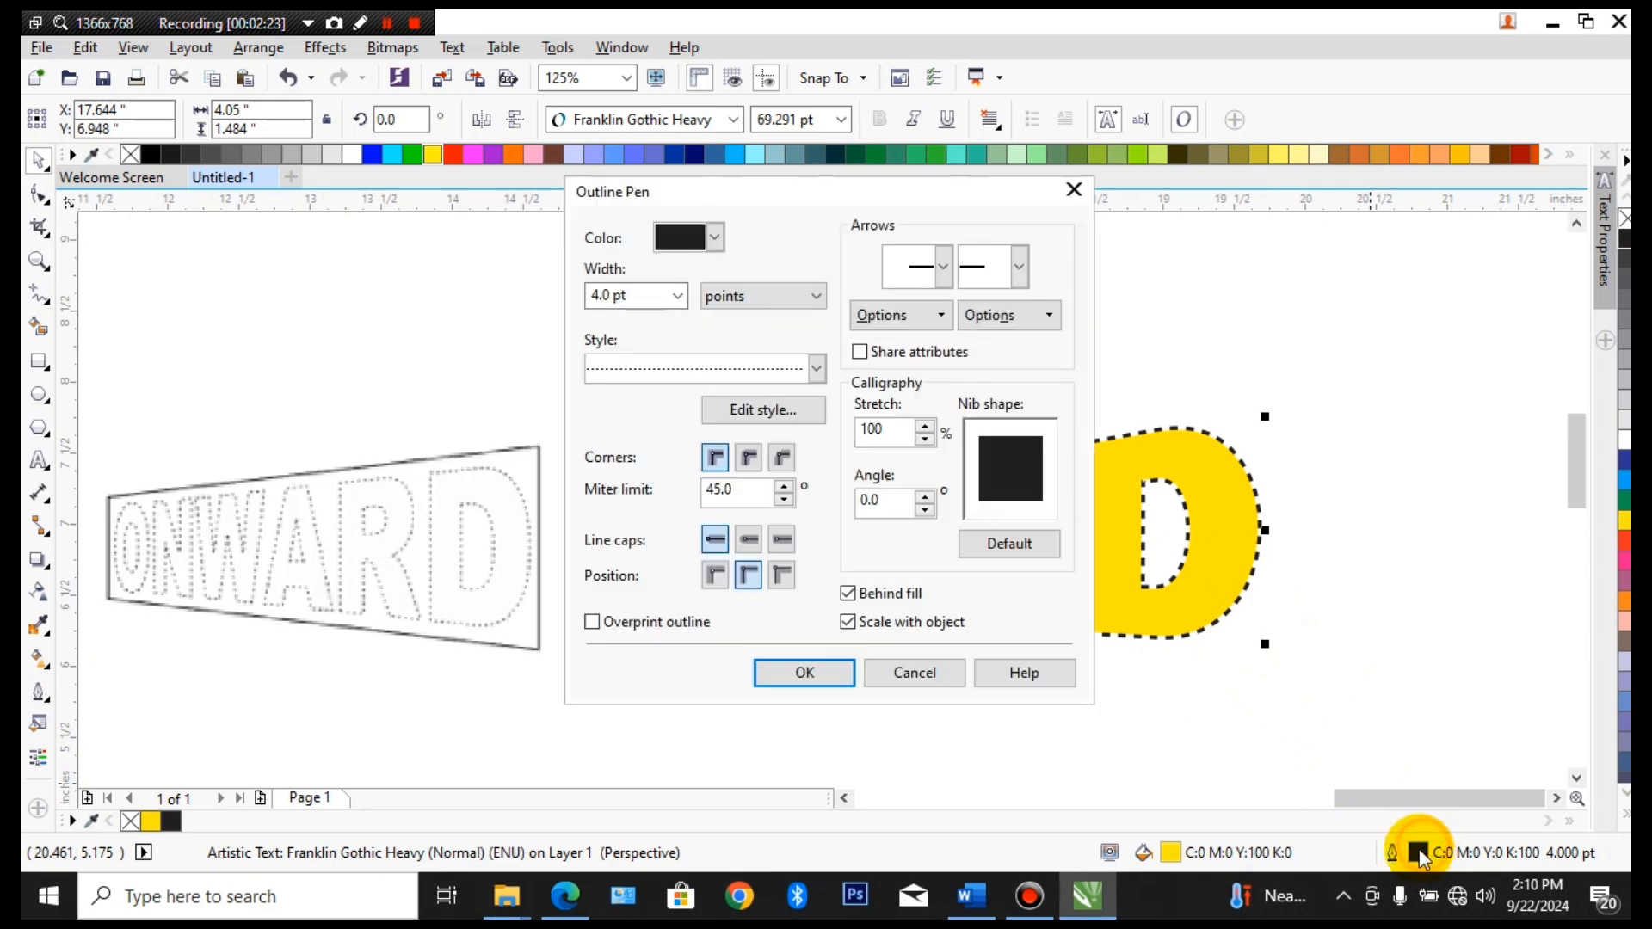
{"action": "left_click", "coordinate": [681, 296]}
{"action": "left_click", "coordinate": [631, 434]}
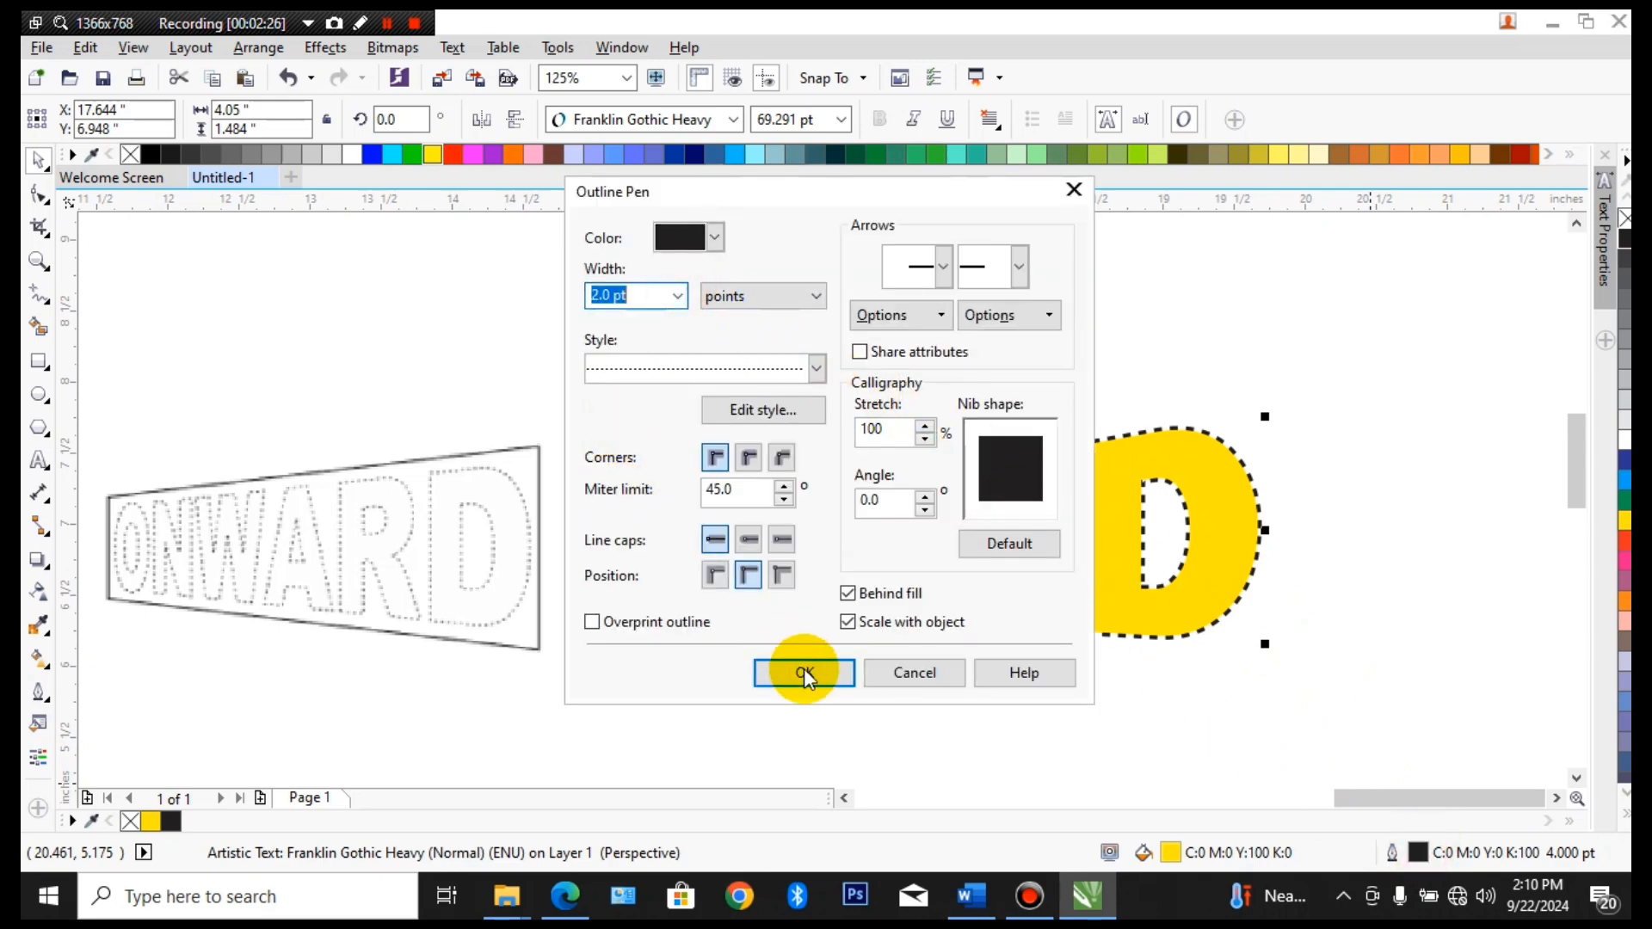
{"action": "left_click", "coordinate": [806, 675]}
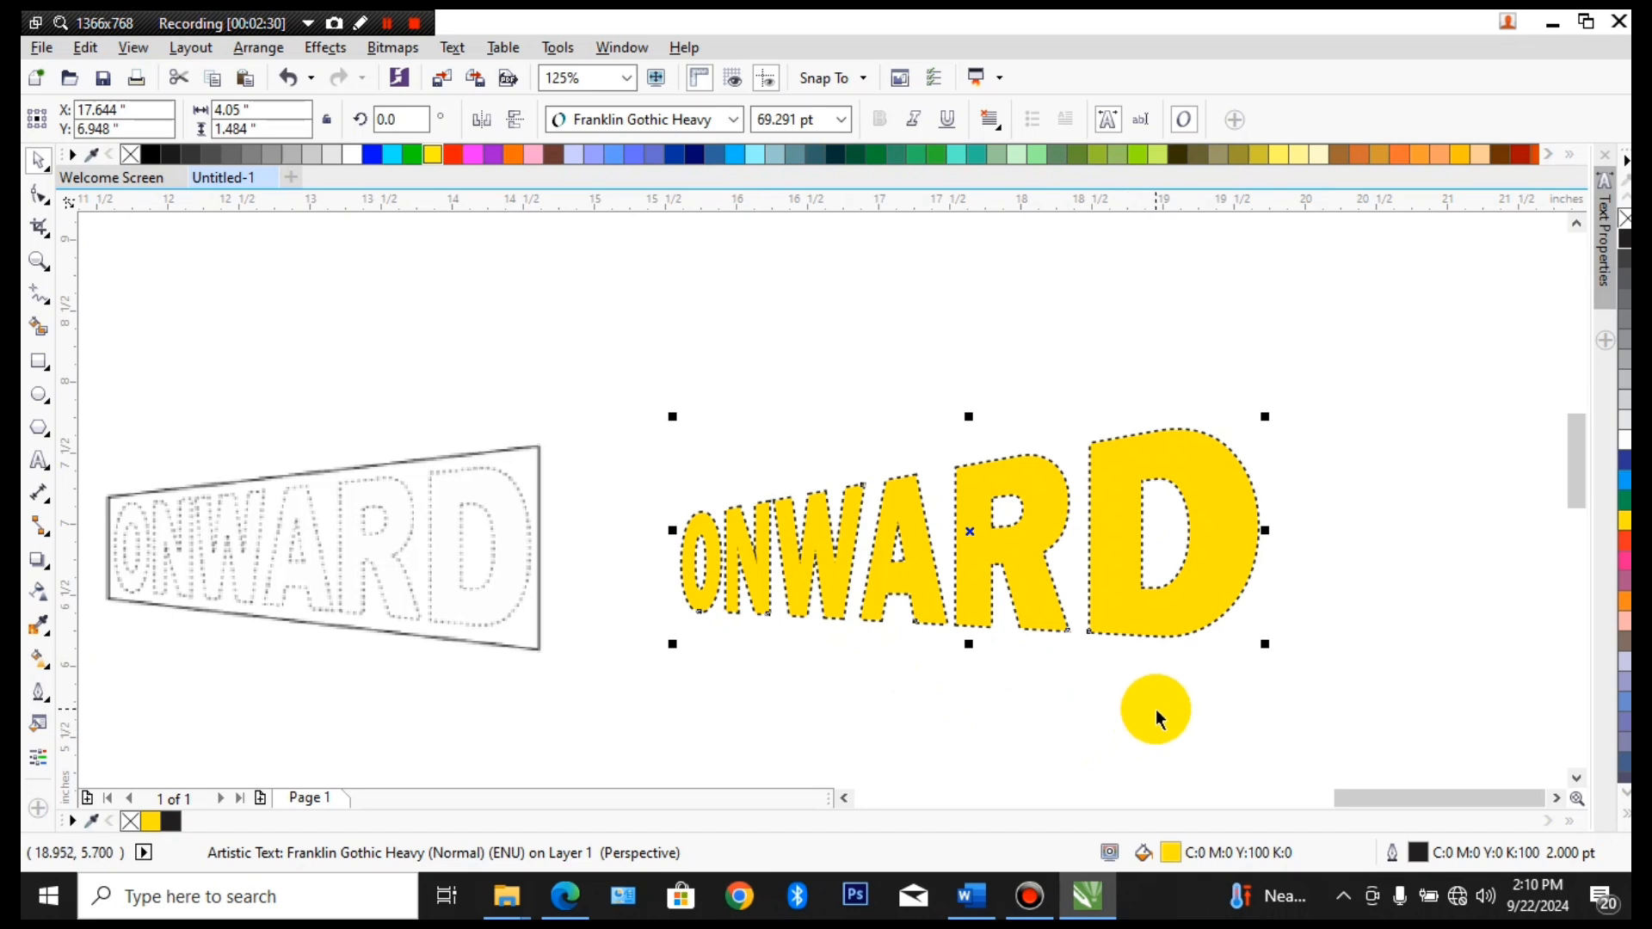
{"action": "left_click", "coordinate": [1624, 440]}
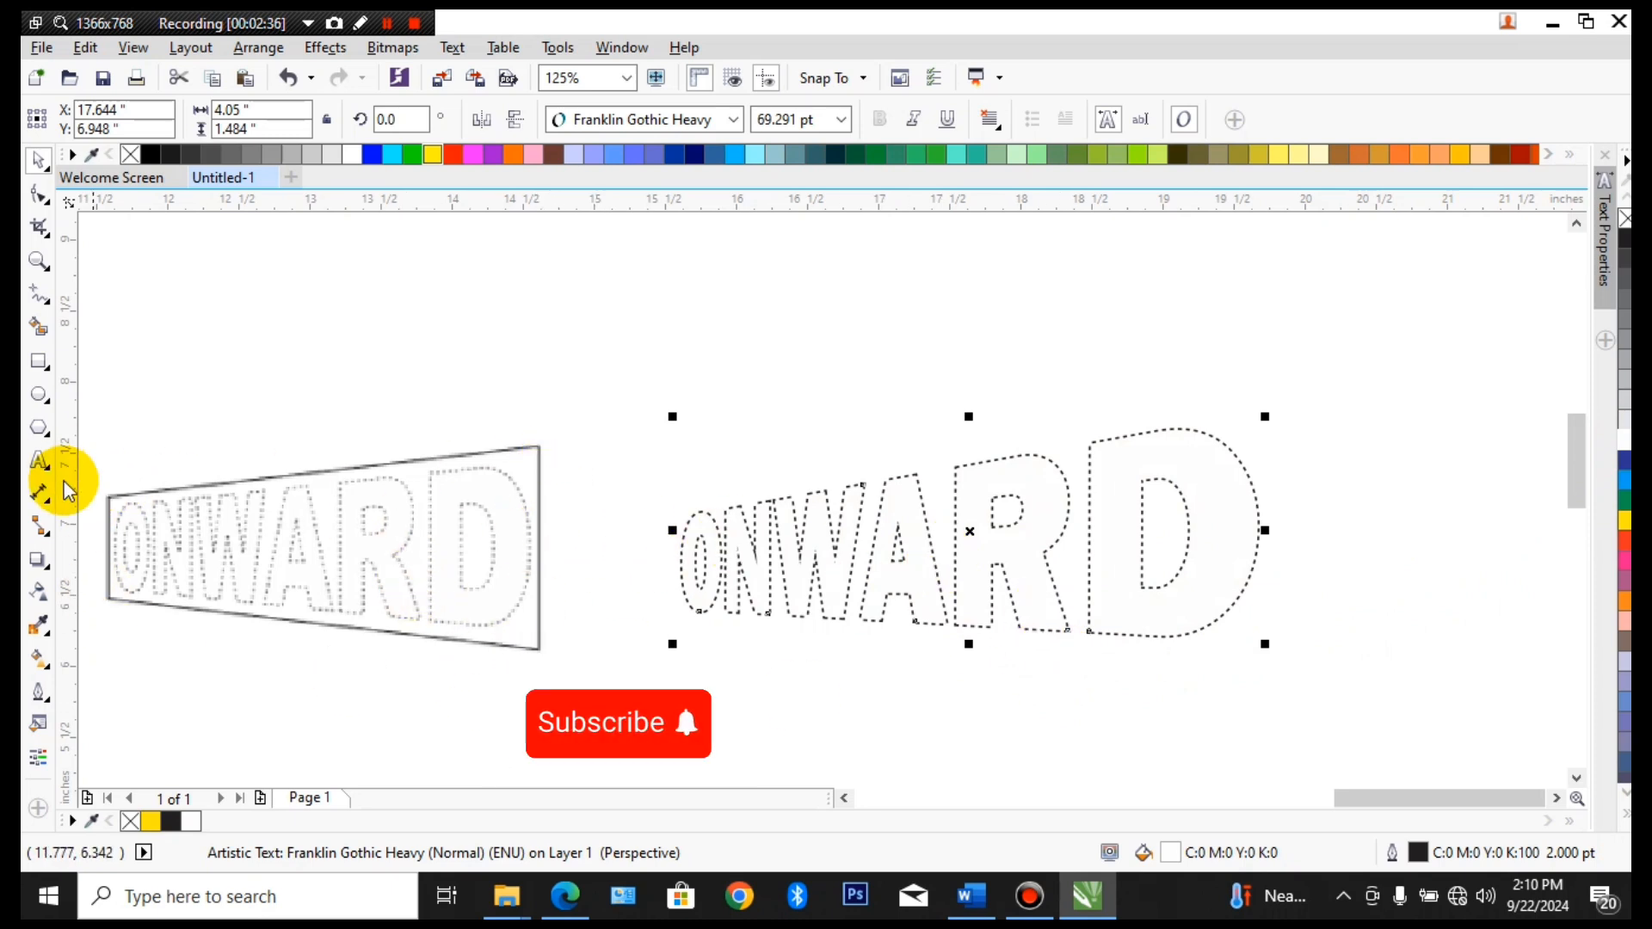
Draw a rectangle about 4.43 by 2.06 inches around the dotted ONWARD text and convert it to curves
{"action": "left_click", "coordinate": [36, 361]}
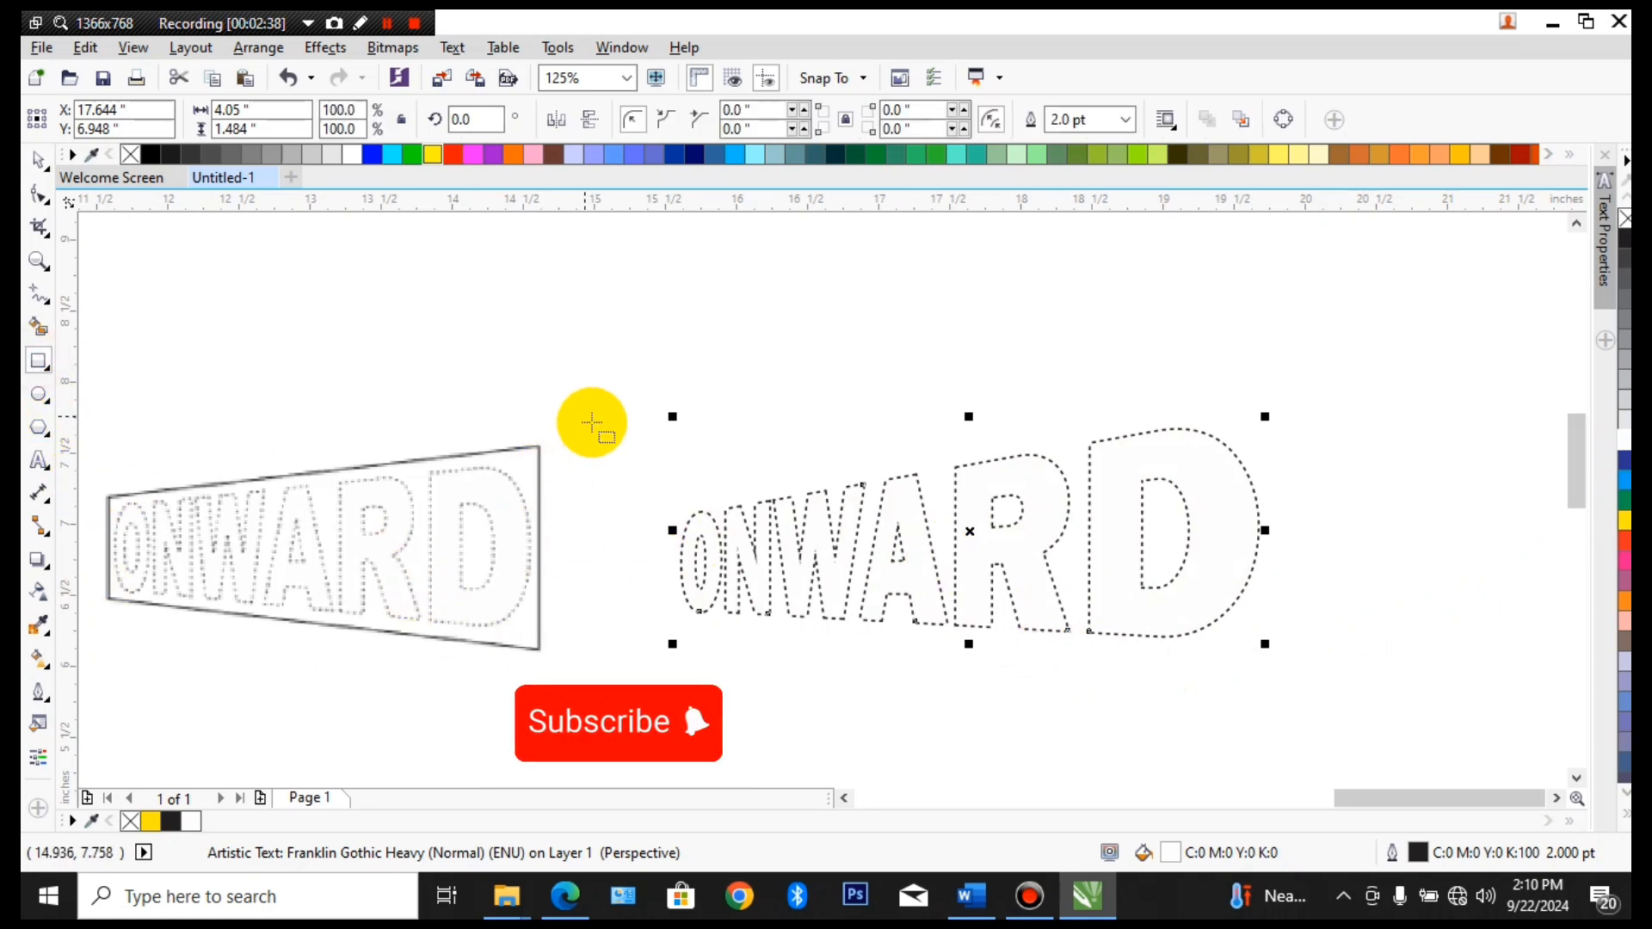
{"action": "left_click_drag", "start_coordinate": [646, 382], "coordinate": [1276, 675]}
{"action": "left_click", "coordinate": [41, 194]}
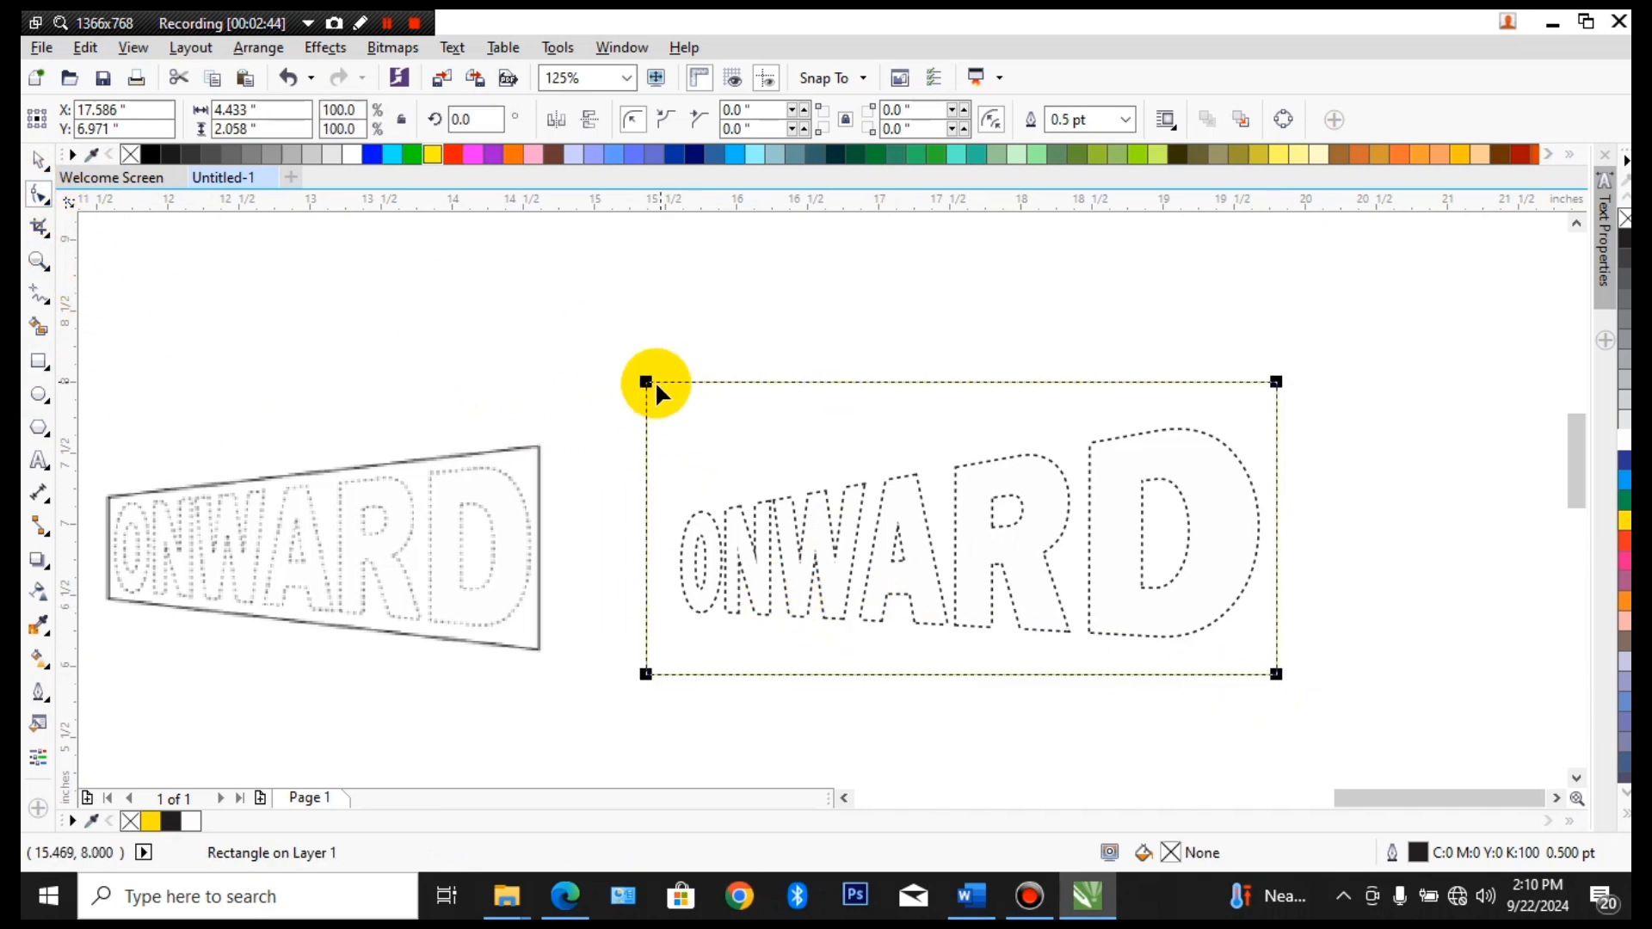
{"action": "key", "text": "ctrl+q"}
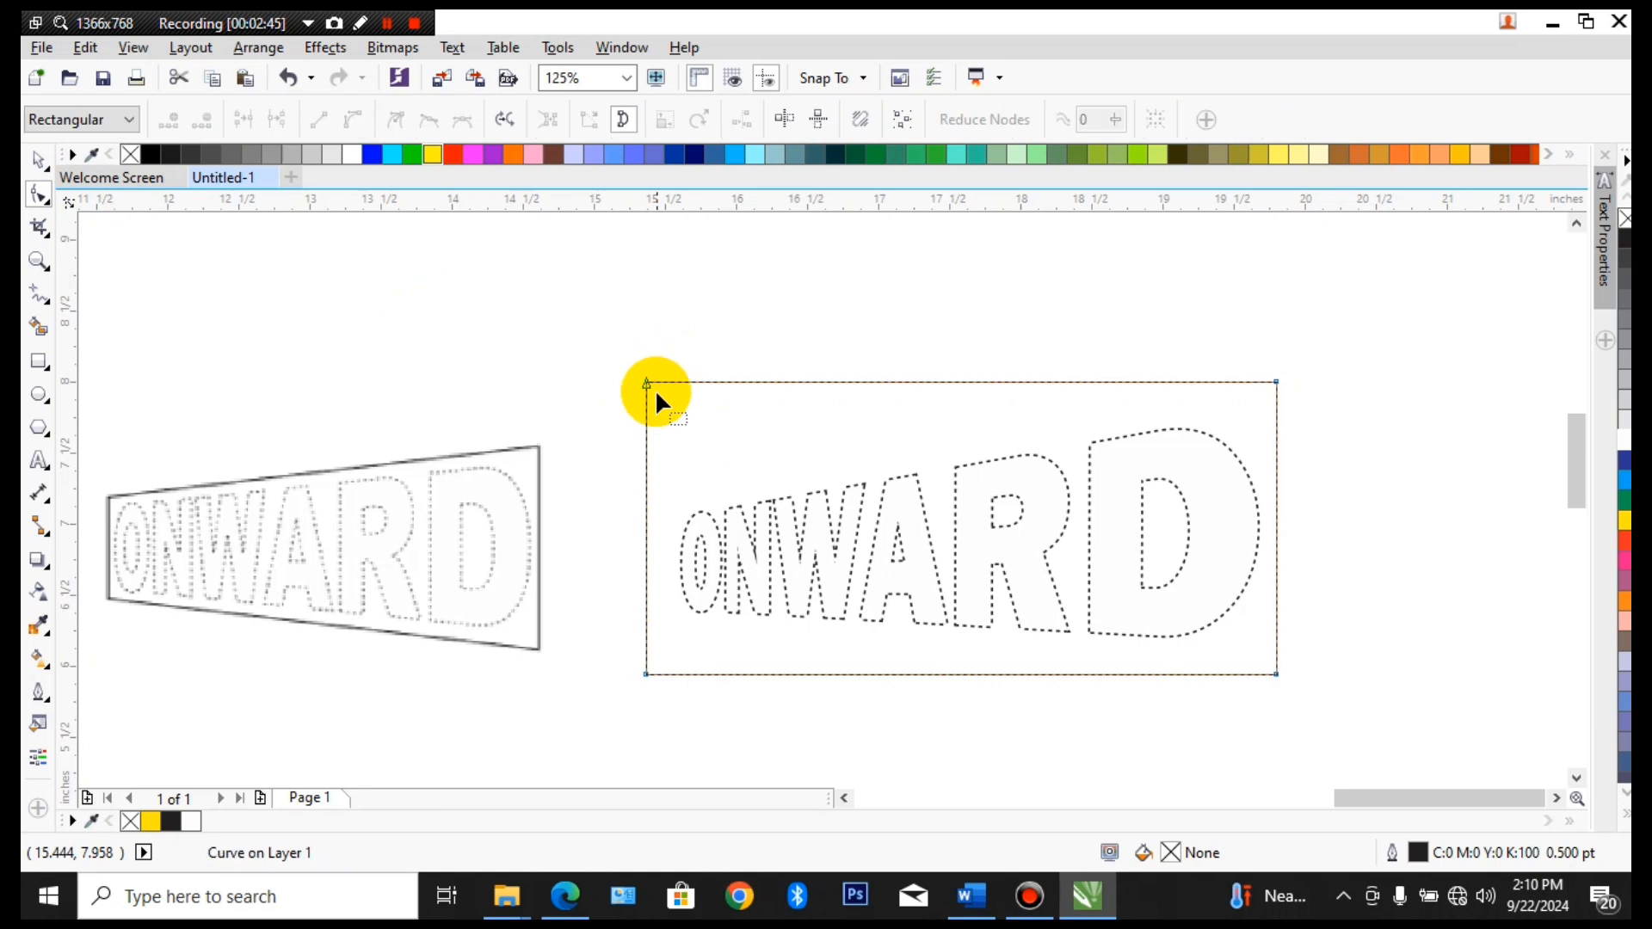
Move the frame's two left corner nodes toward the letter O so the frame tapers like the reference drawing
{"action": "left_click_drag", "start_coordinate": [648, 385], "coordinate": [648, 504]}
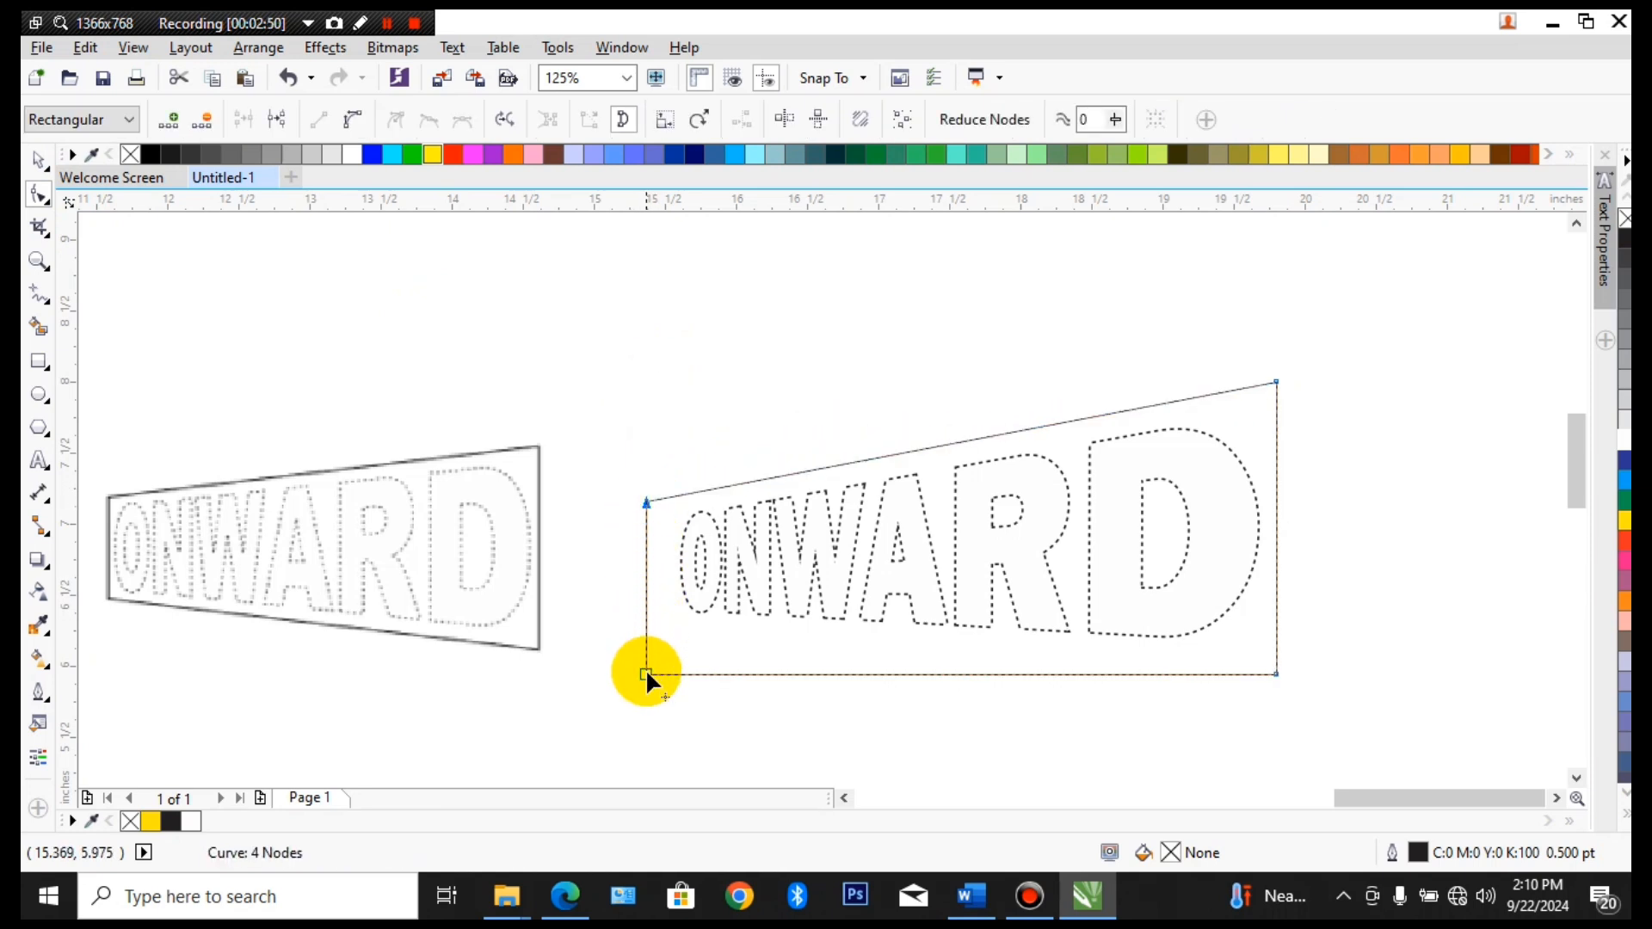
{"action": "left_click_drag", "start_coordinate": [646, 672], "coordinate": [669, 624]}
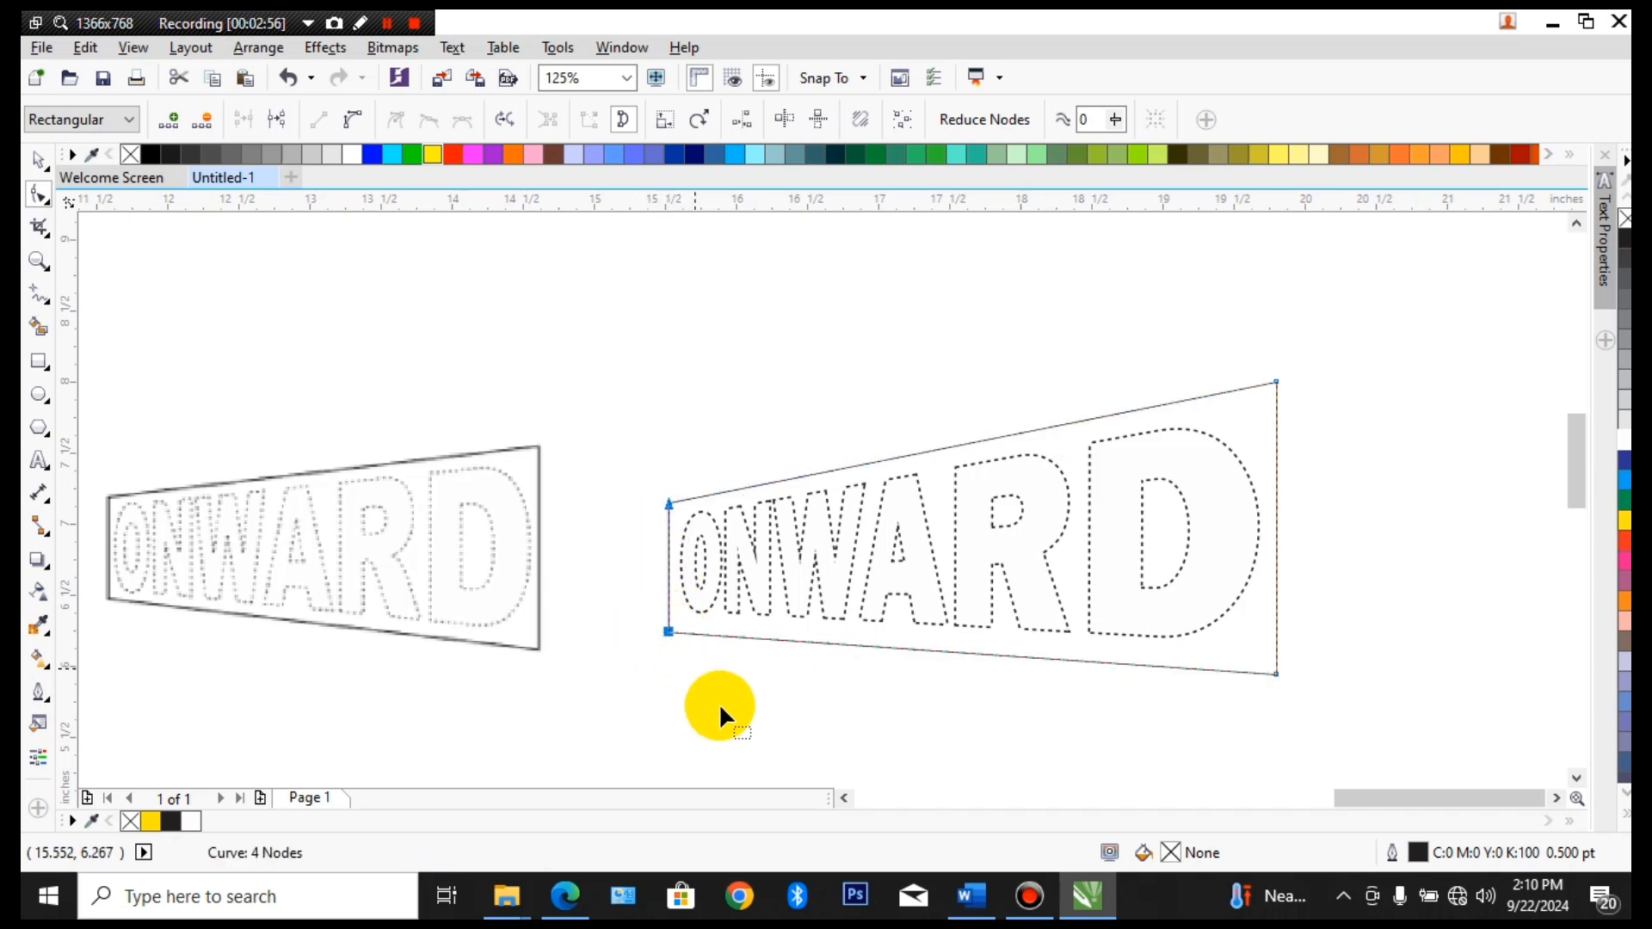
{"action": "key", "text": "space"}
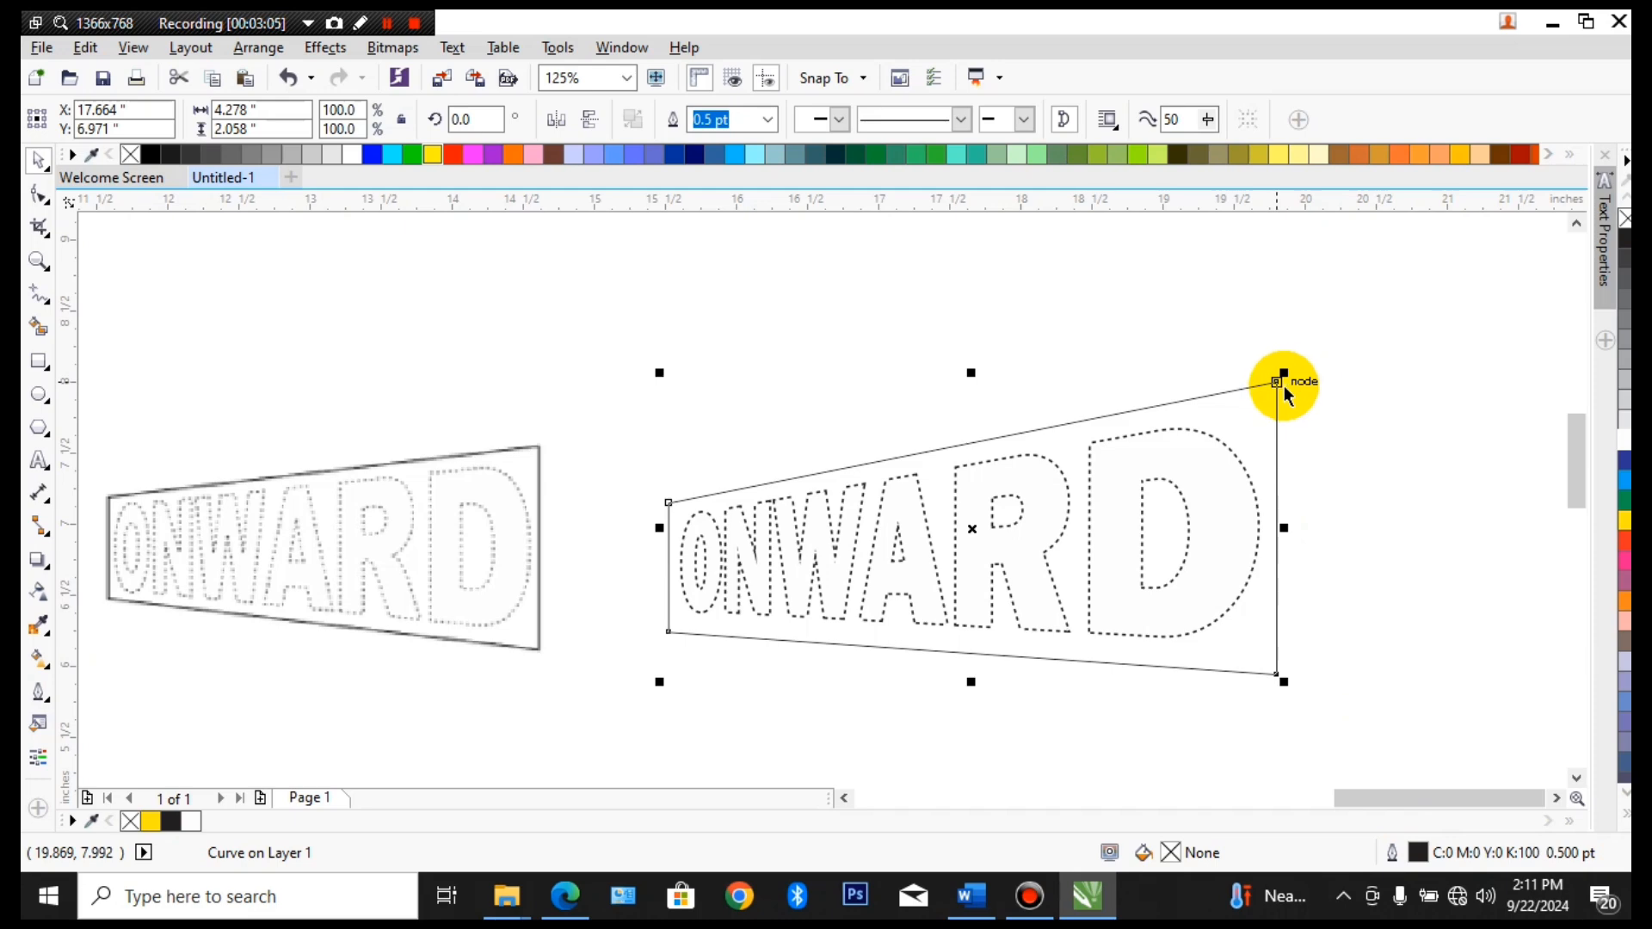
Set the tapered frame's outline width to 4.0 pt
{"action": "double_click", "coordinate": [1415, 852]}
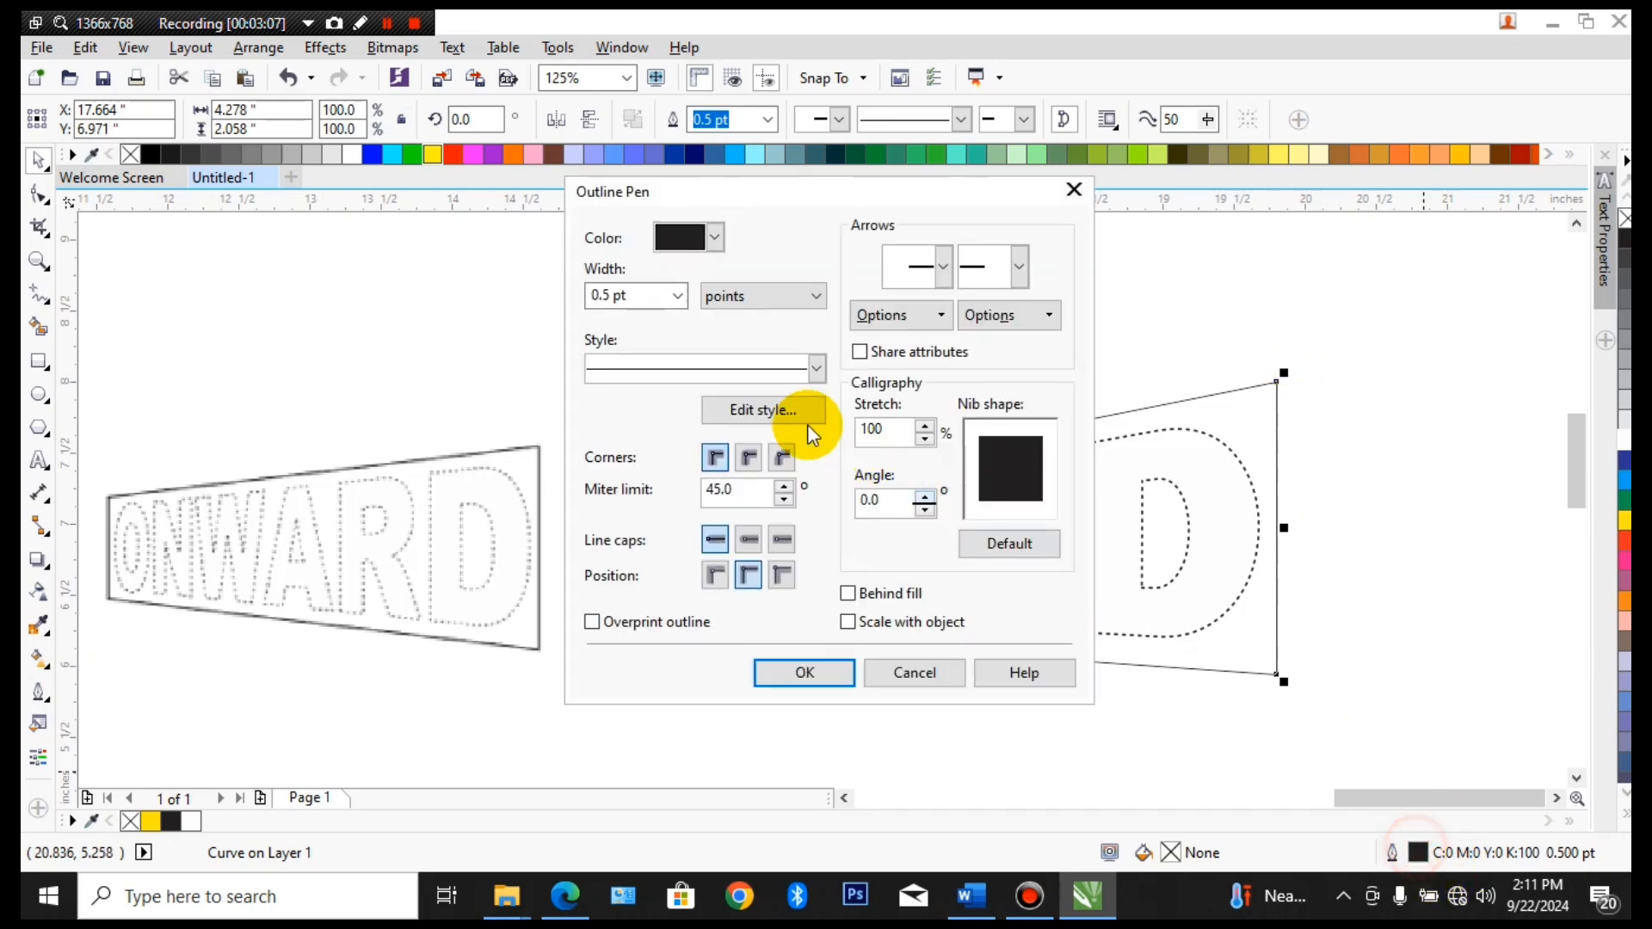
{"action": "left_click", "coordinate": [686, 298]}
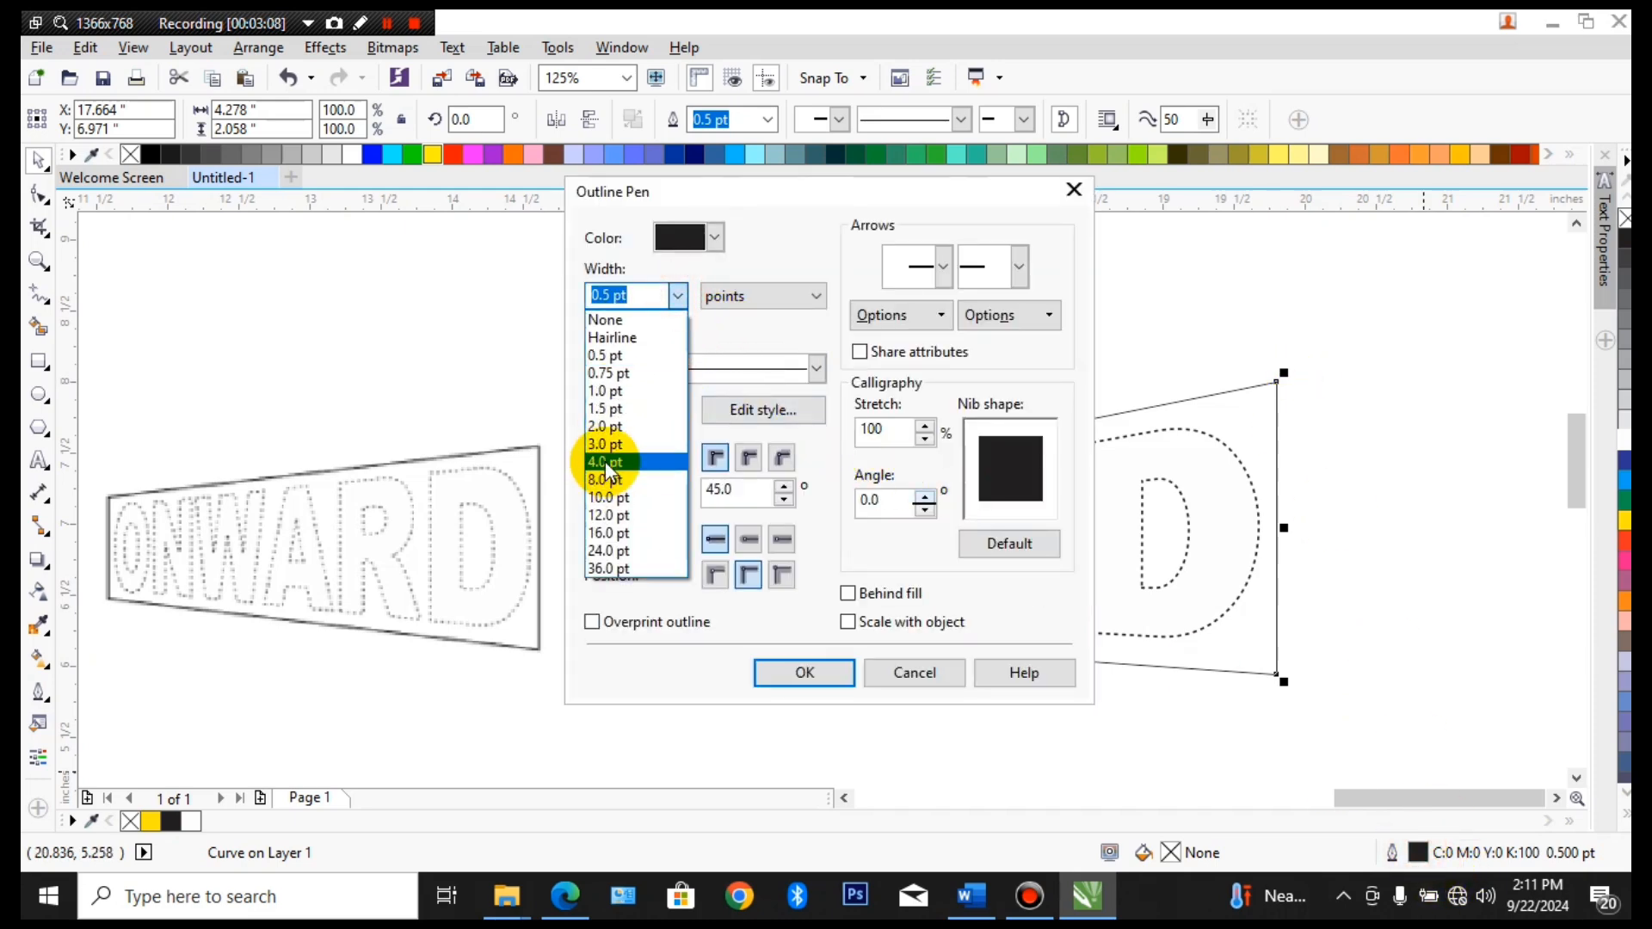
{"action": "left_click", "coordinate": [606, 459]}
{"action": "left_click", "coordinate": [783, 669]}
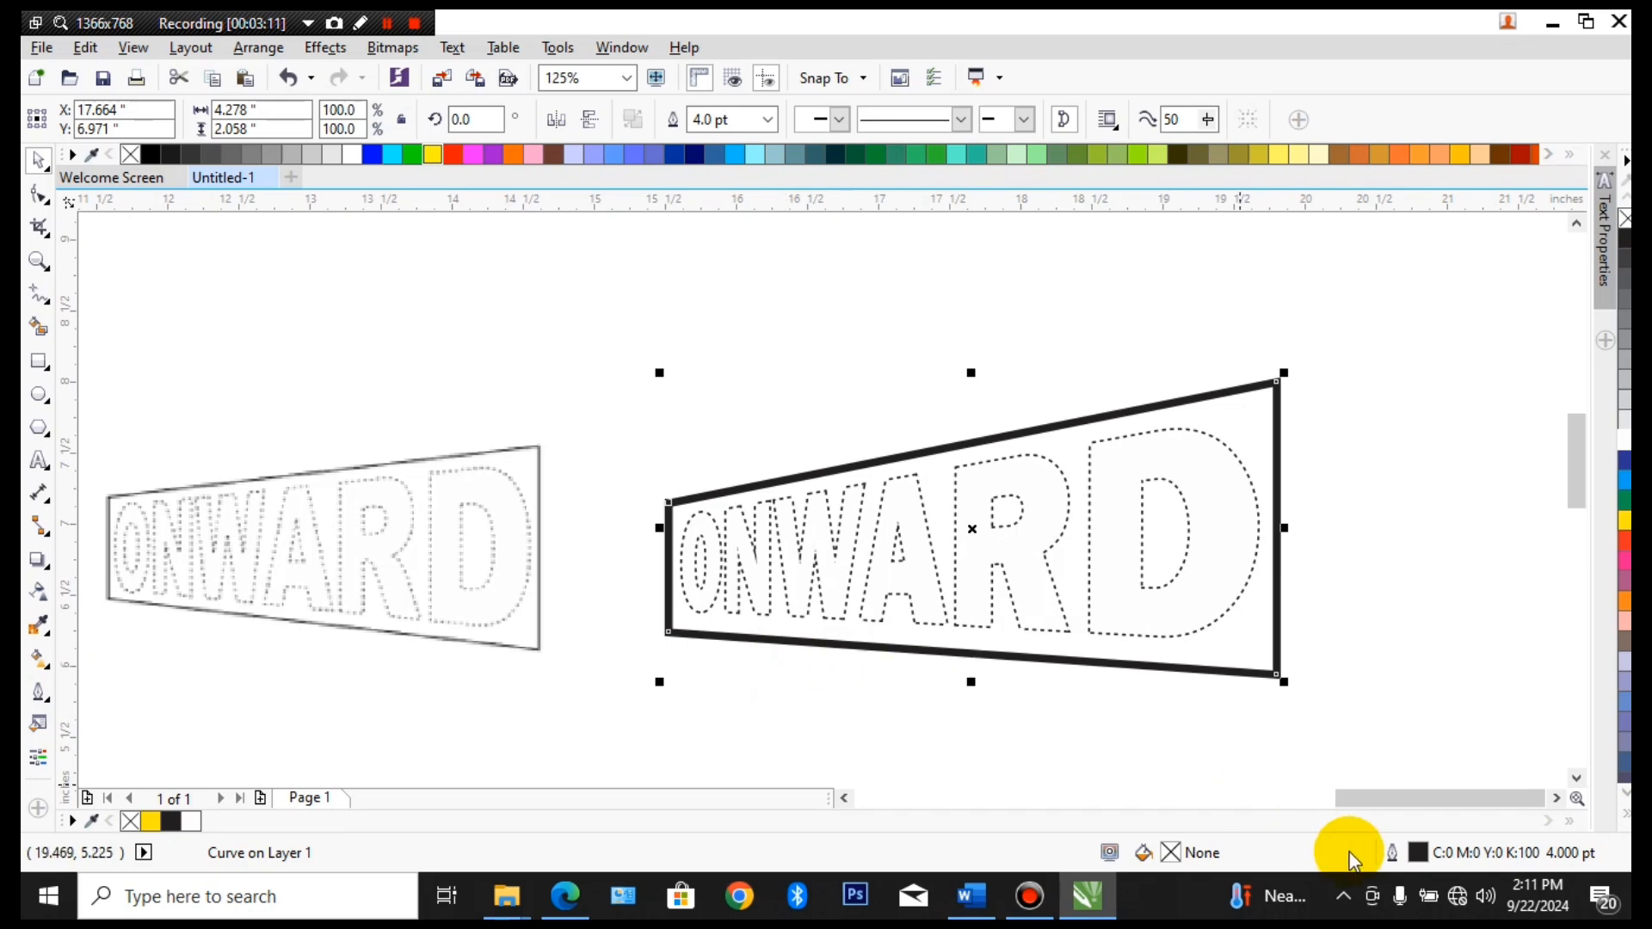
Set the tapered frame's outline width to 2.0 pt, placed behind the fill and scaling with the object, and deselect the frame
{"action": "double_click", "coordinate": [1417, 851]}
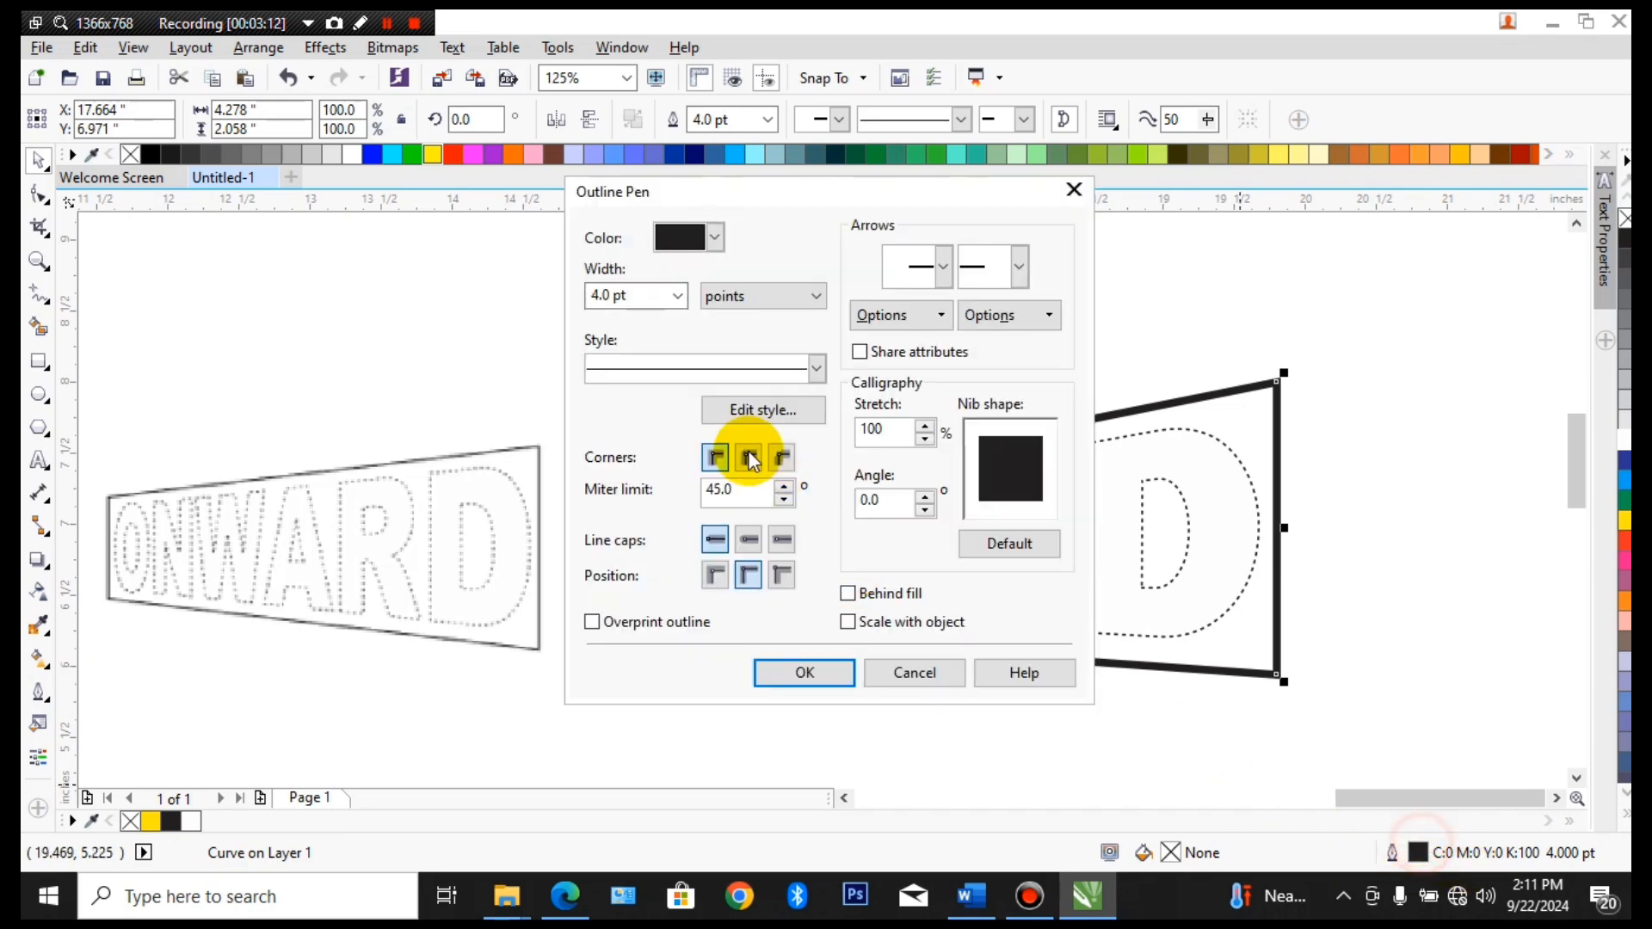
{"action": "left_click", "coordinate": [680, 296]}
{"action": "left_click", "coordinate": [619, 426]}
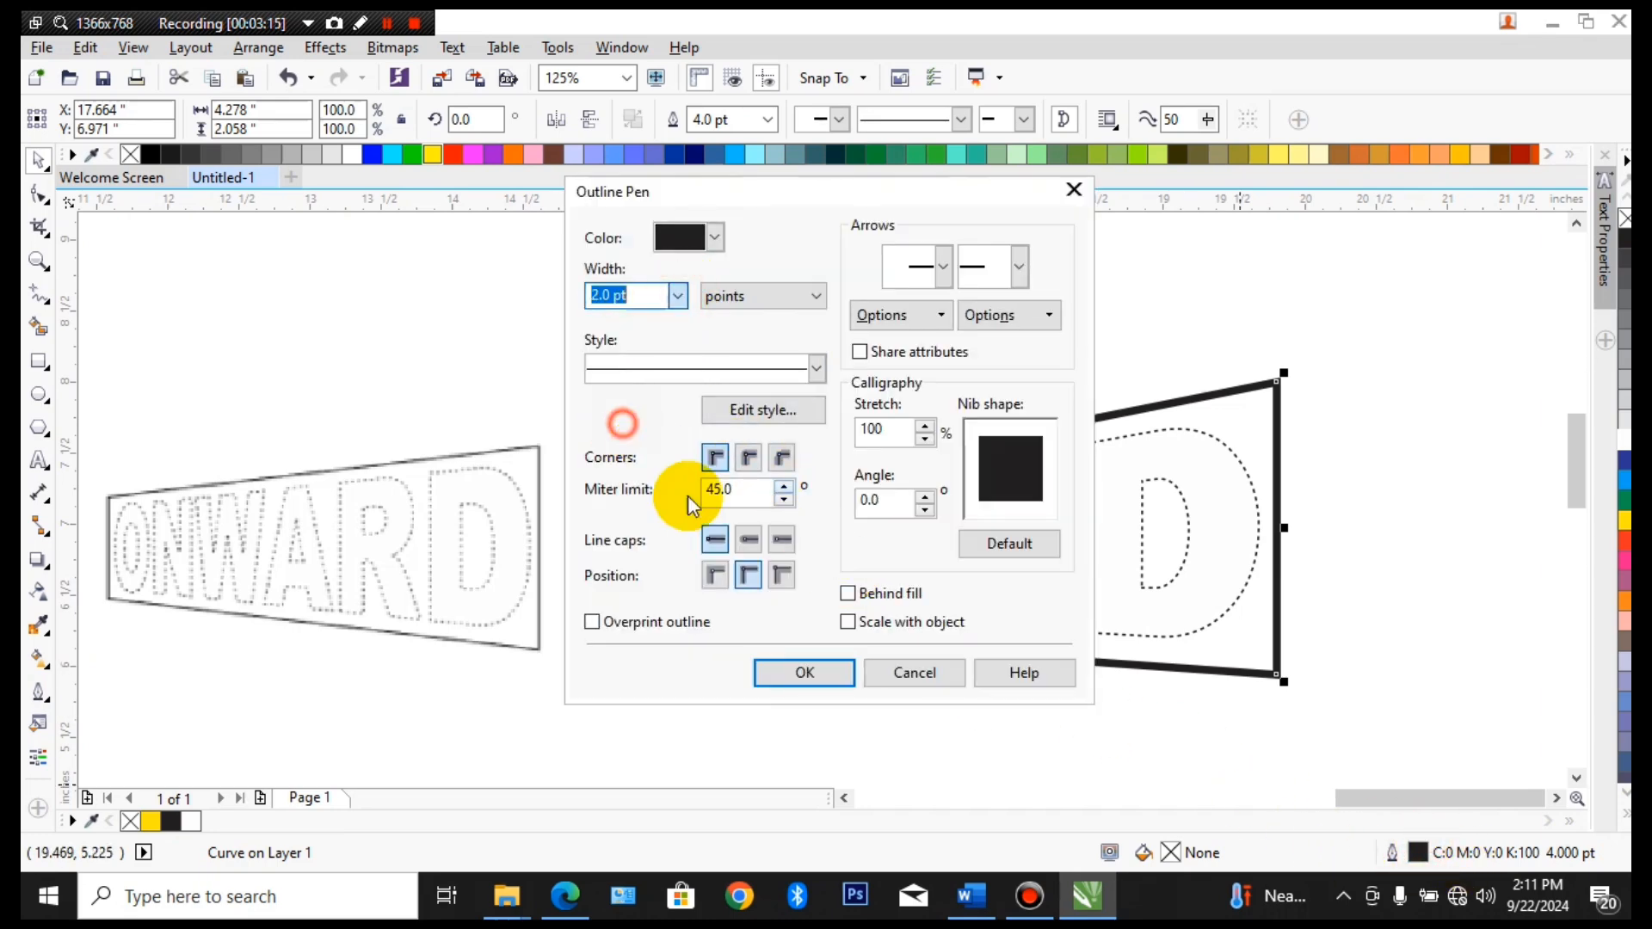
{"action": "left_click", "coordinate": [848, 592]}
{"action": "left_click", "coordinate": [849, 621]}
{"action": "left_click", "coordinate": [841, 676]}
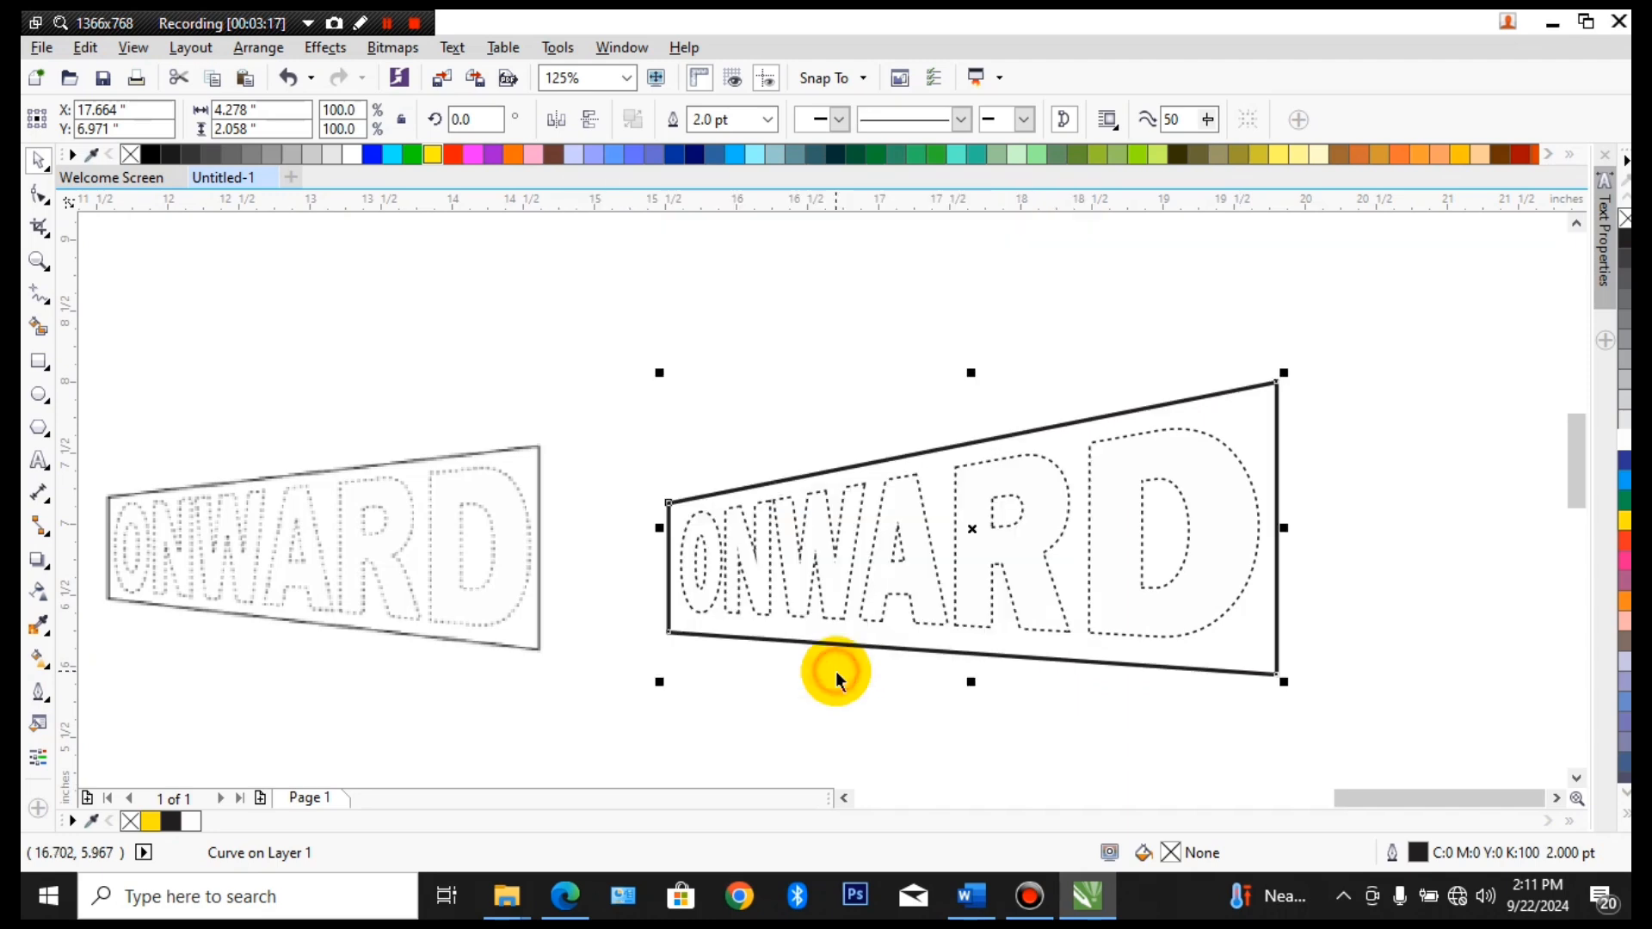
{"action": "left_click", "coordinate": [1108, 706]}
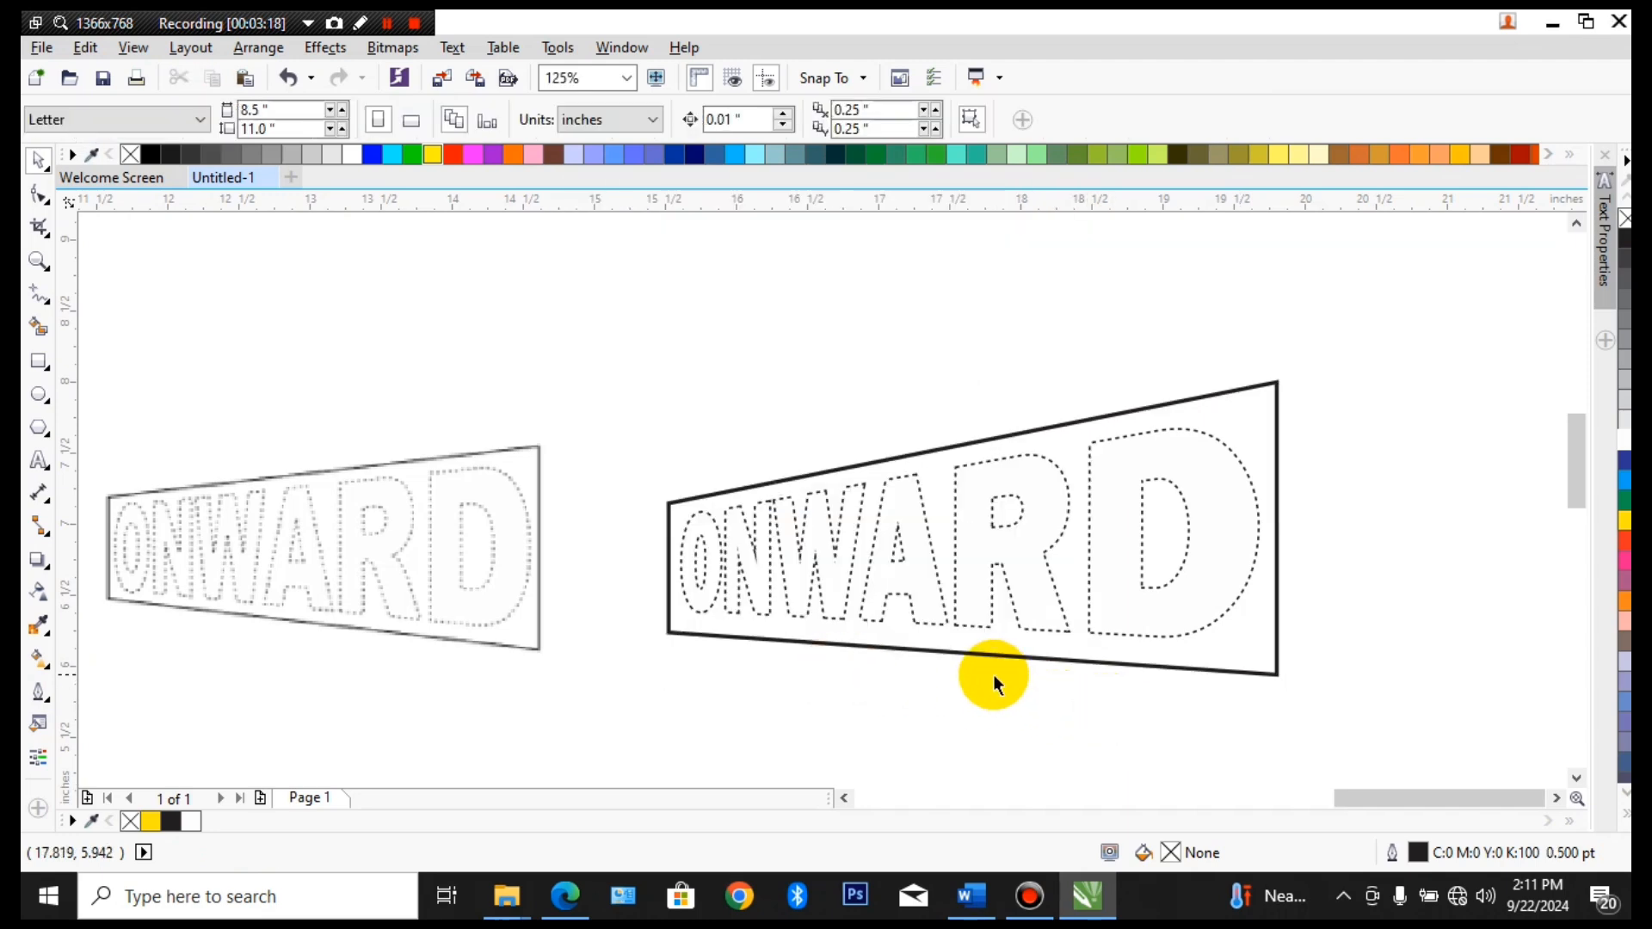